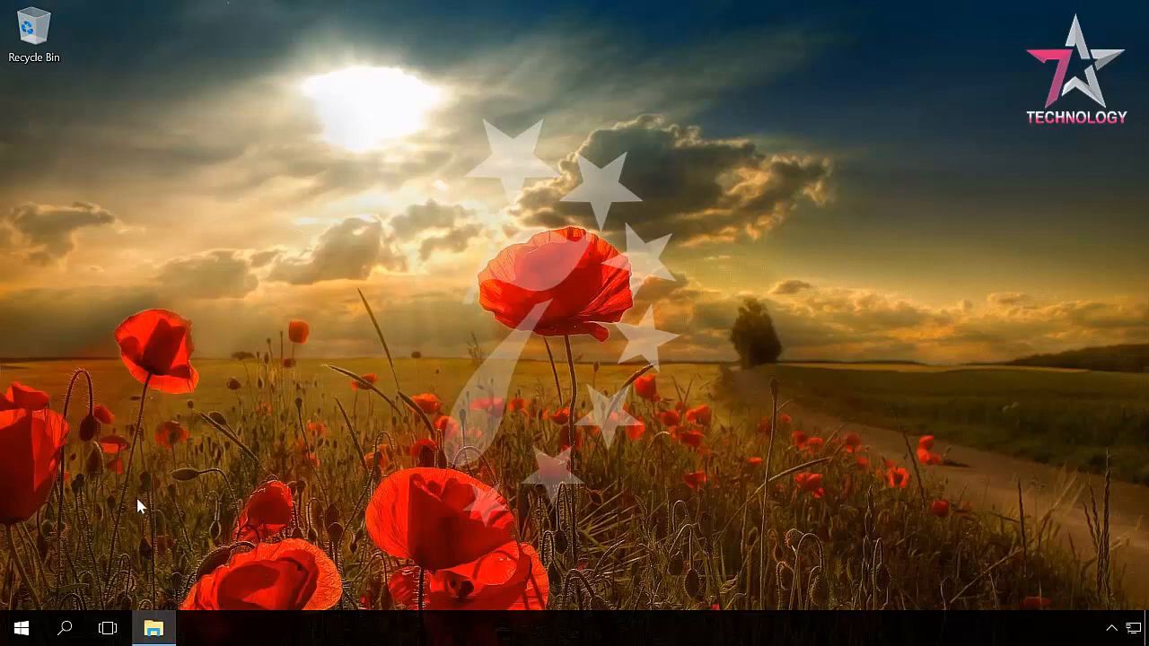
Open Control Panel's BitLocker Drive Encryption page from the Start quick menu, then bring up File Explorer
right_click(27, 632)
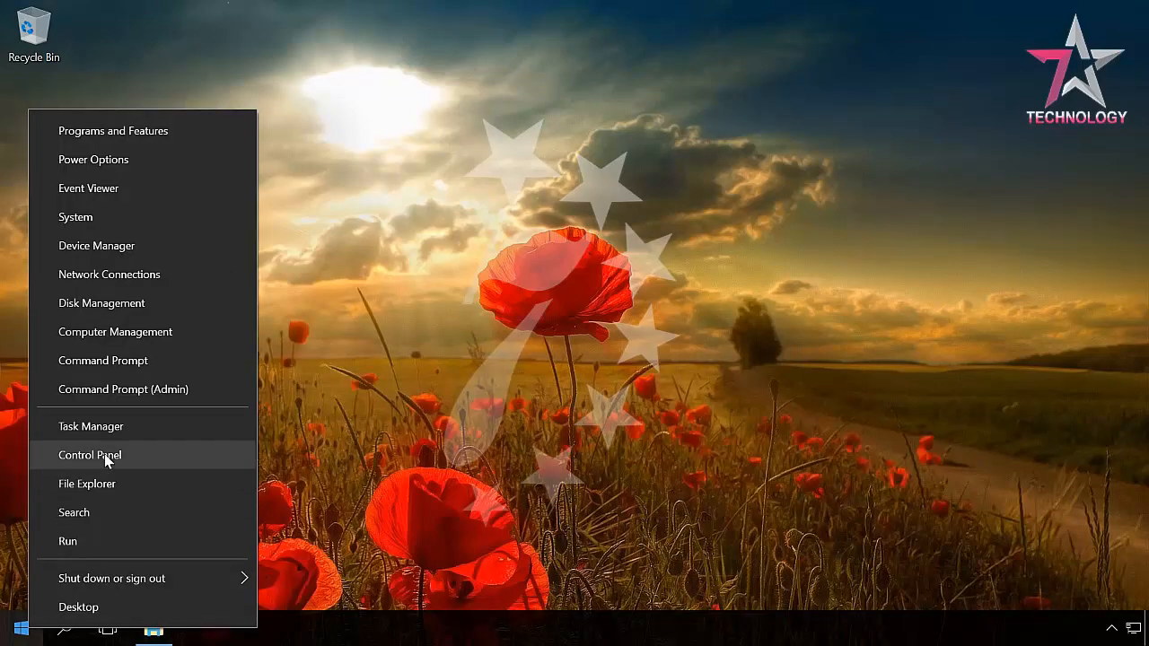
left_click(106, 455)
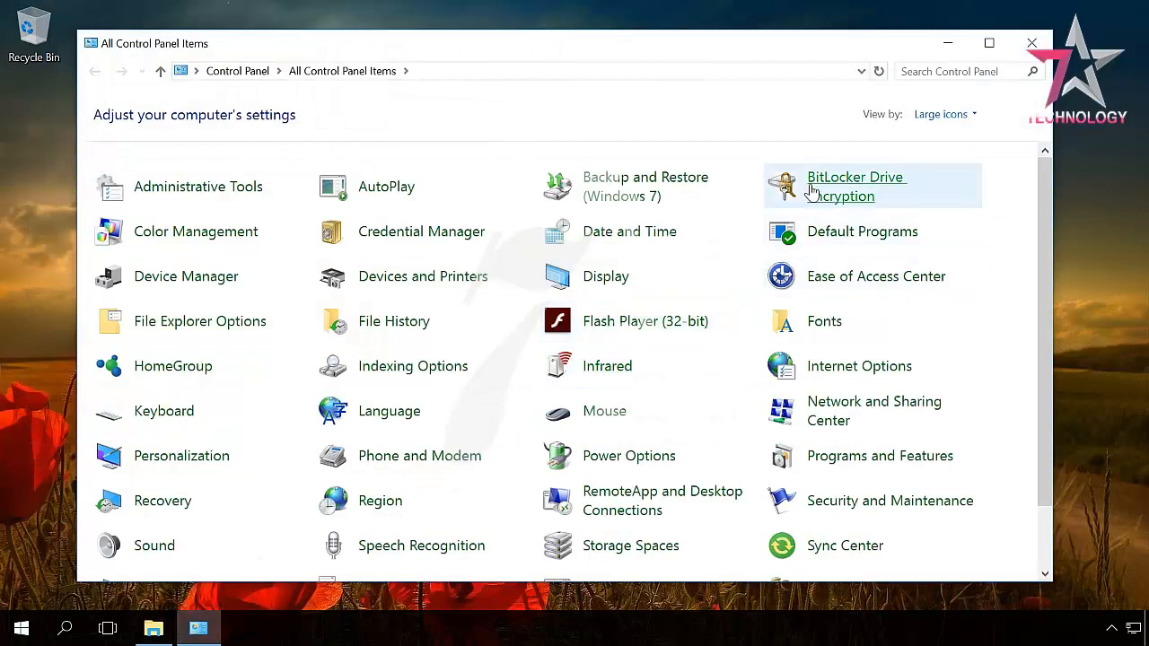
left_click(812, 192)
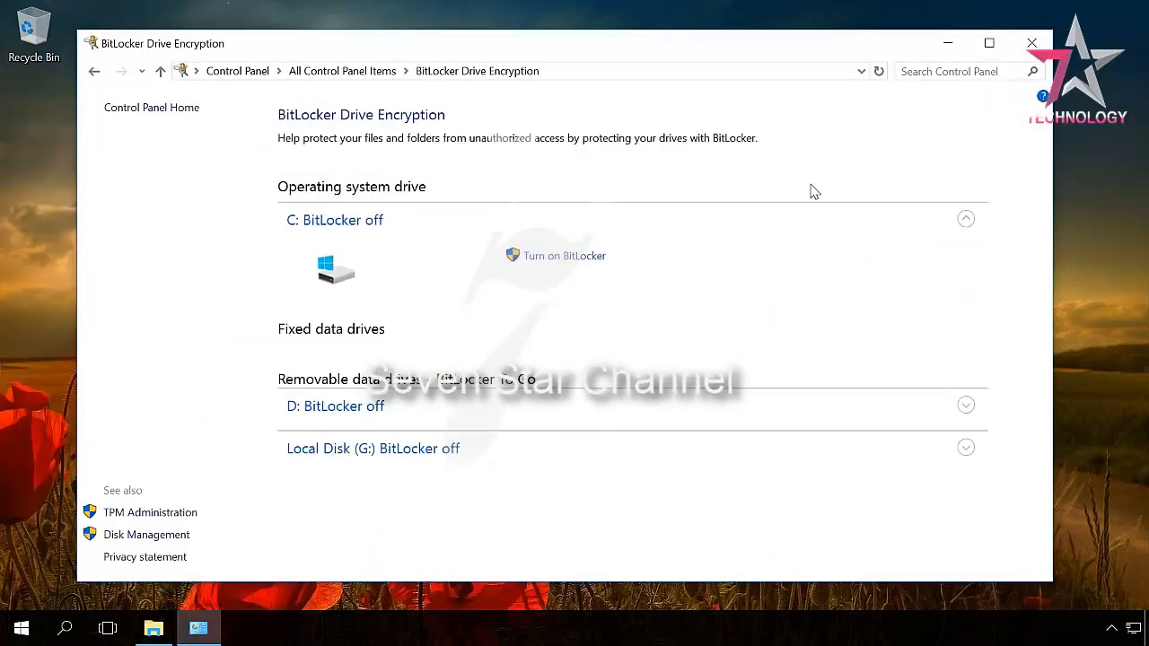
left_click(153, 631)
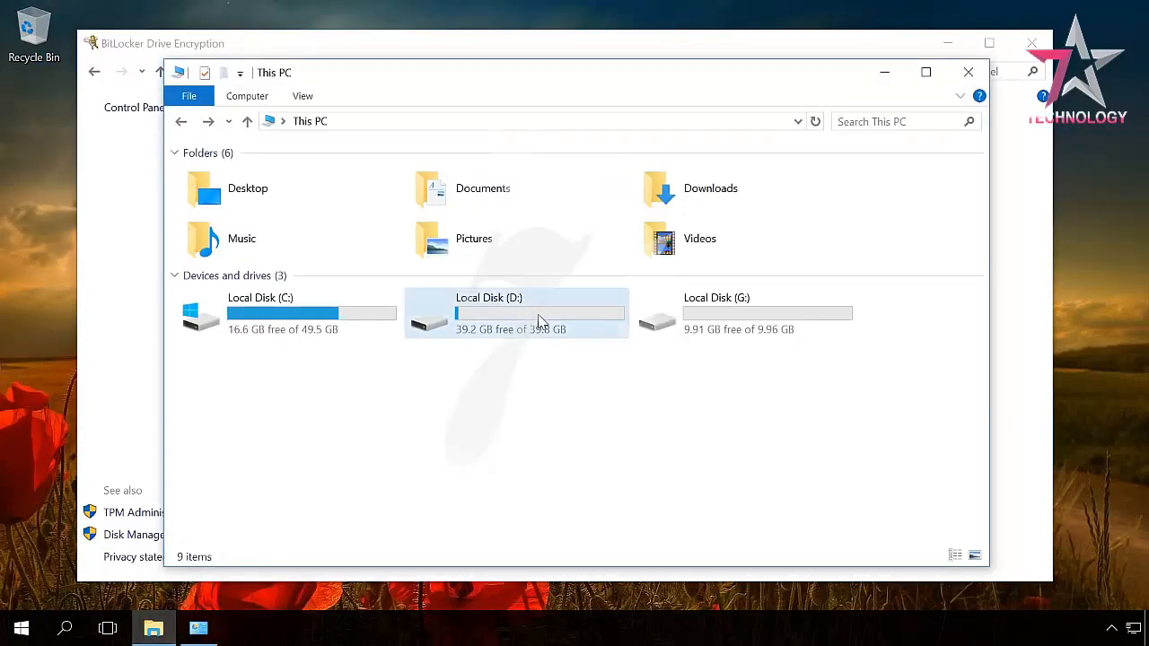
Check the actions available for Local Disk (D:) in This PC, then close the window
left_click(541, 321)
right_click(541, 322)
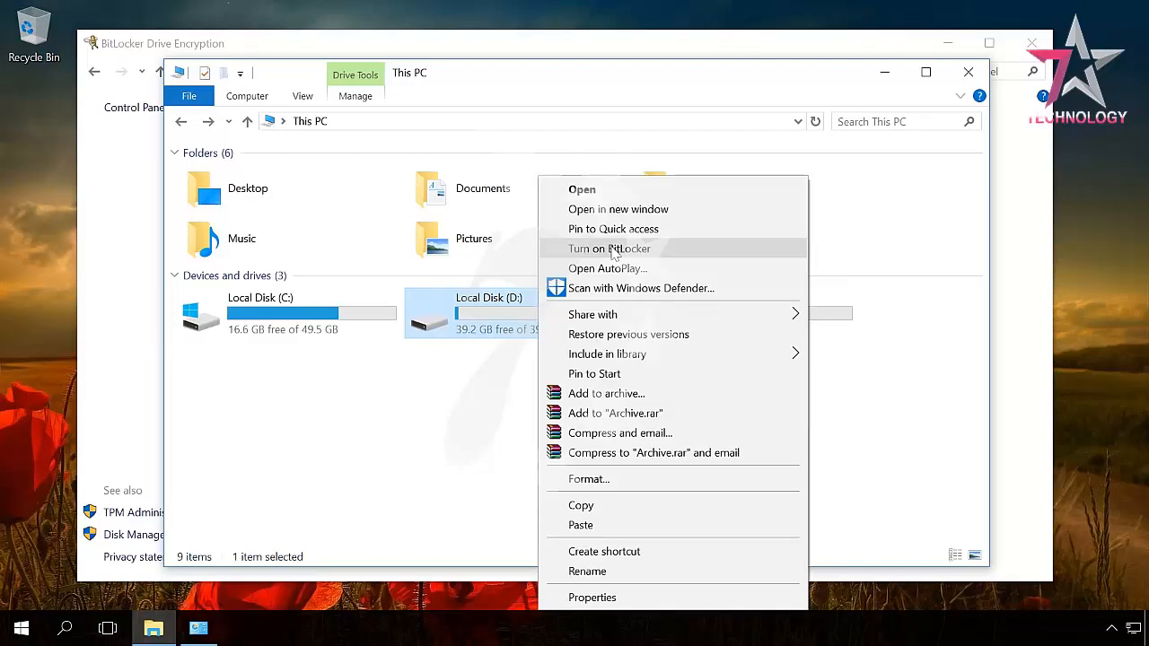
left_click(971, 73)
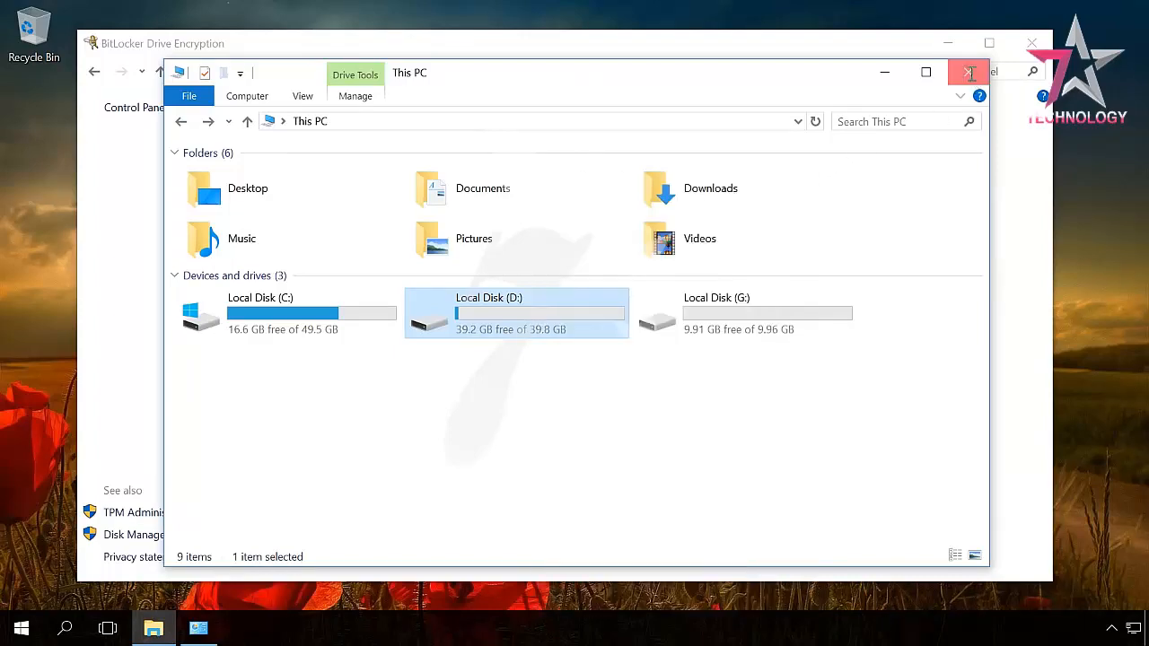
left_click(971, 73)
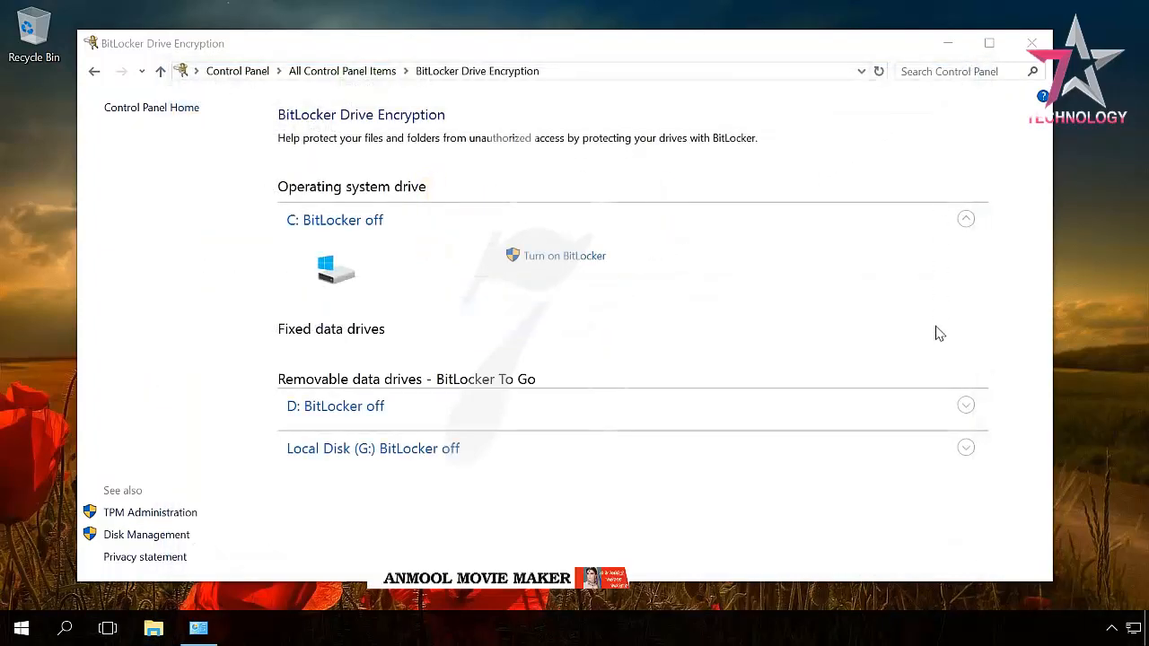
Expand the D: and Local Disk (G:) entries to reveal their Turn on BitLocker options
left_click(966, 406)
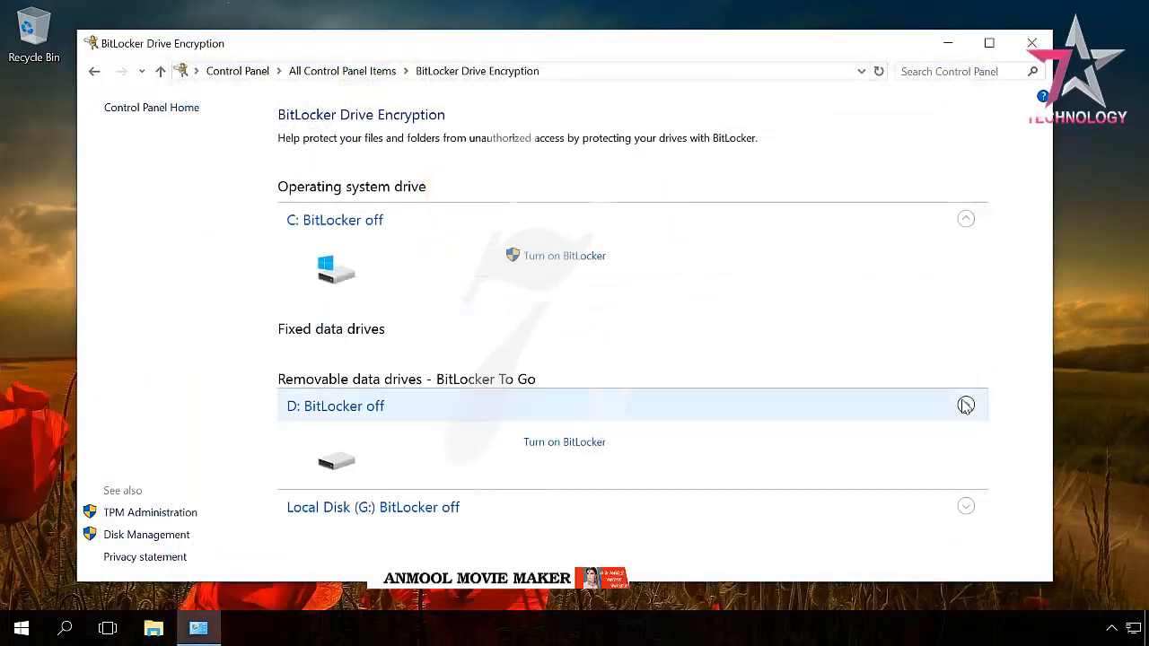
left_click(966, 508)
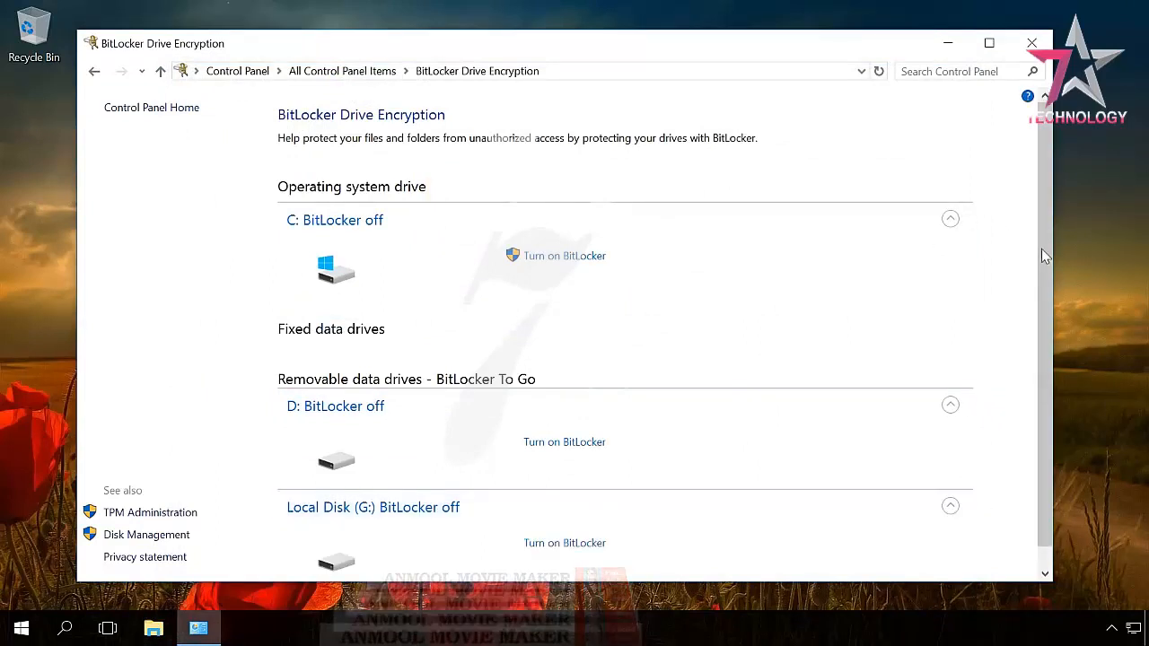
left_click_drag(1043, 225, 1043, 253)
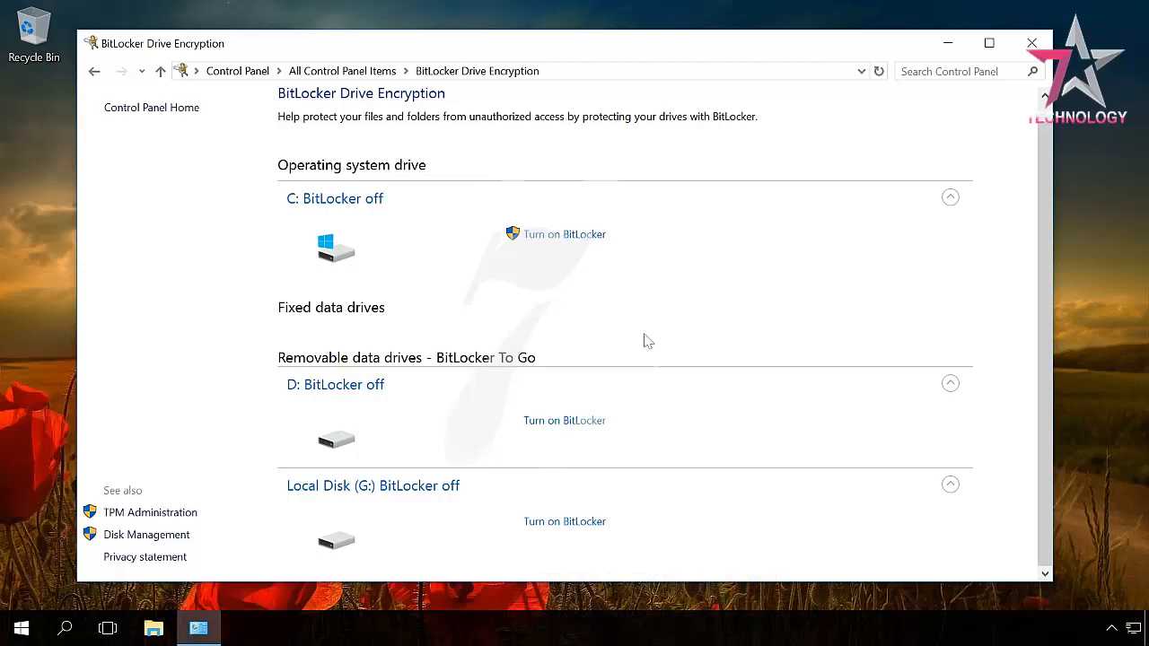
Start BitLocker on D:, choose password unlocking instead of smart card, and enter the password twice
left_click(566, 421)
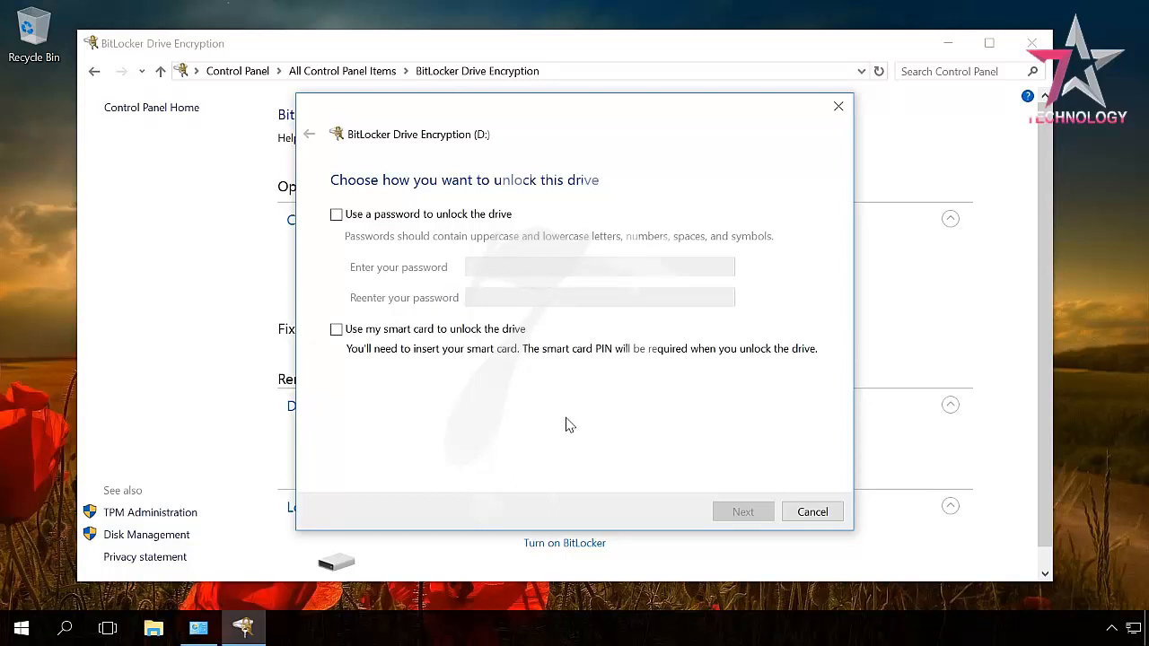
left_click(337, 329)
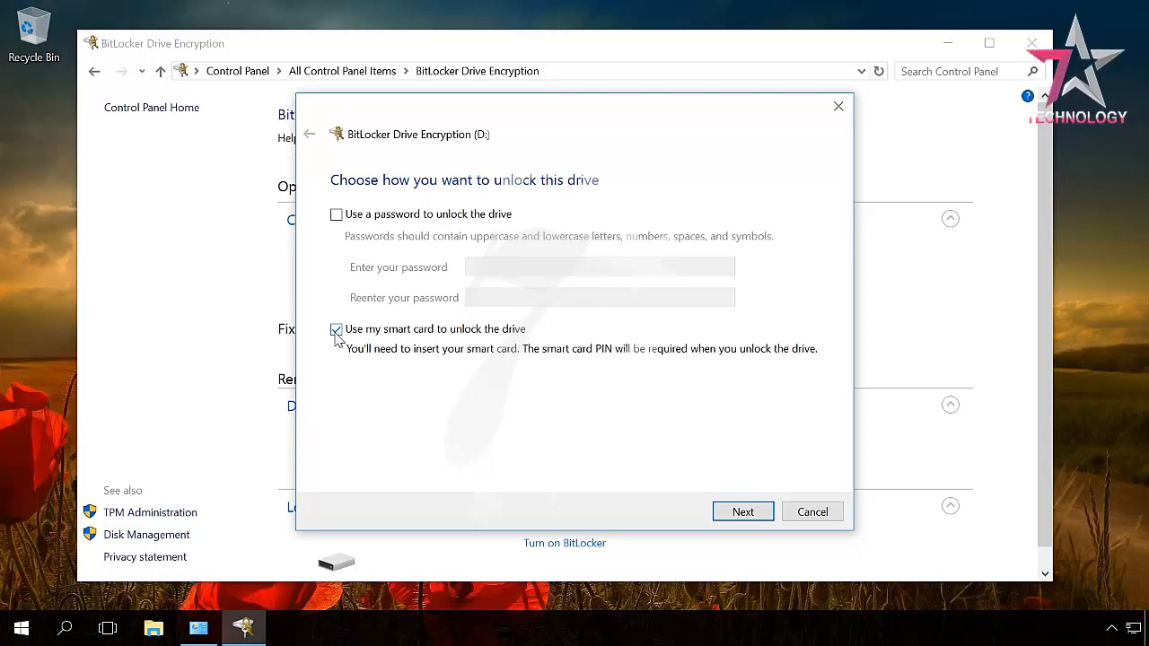
left_click(336, 331)
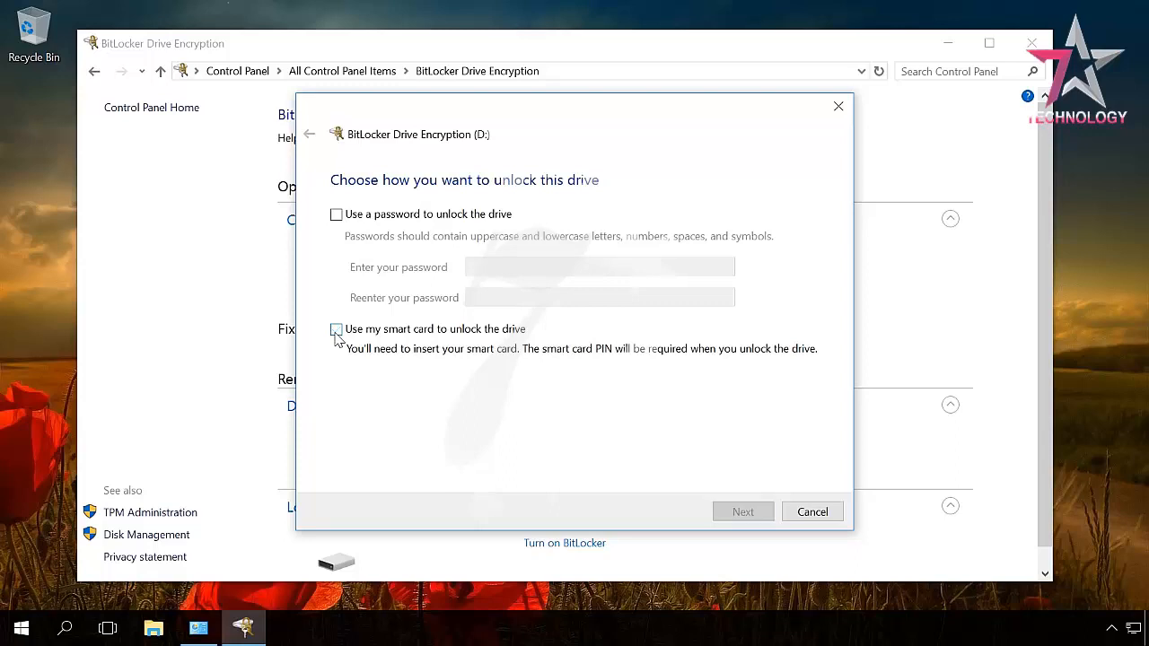
left_click(337, 216)
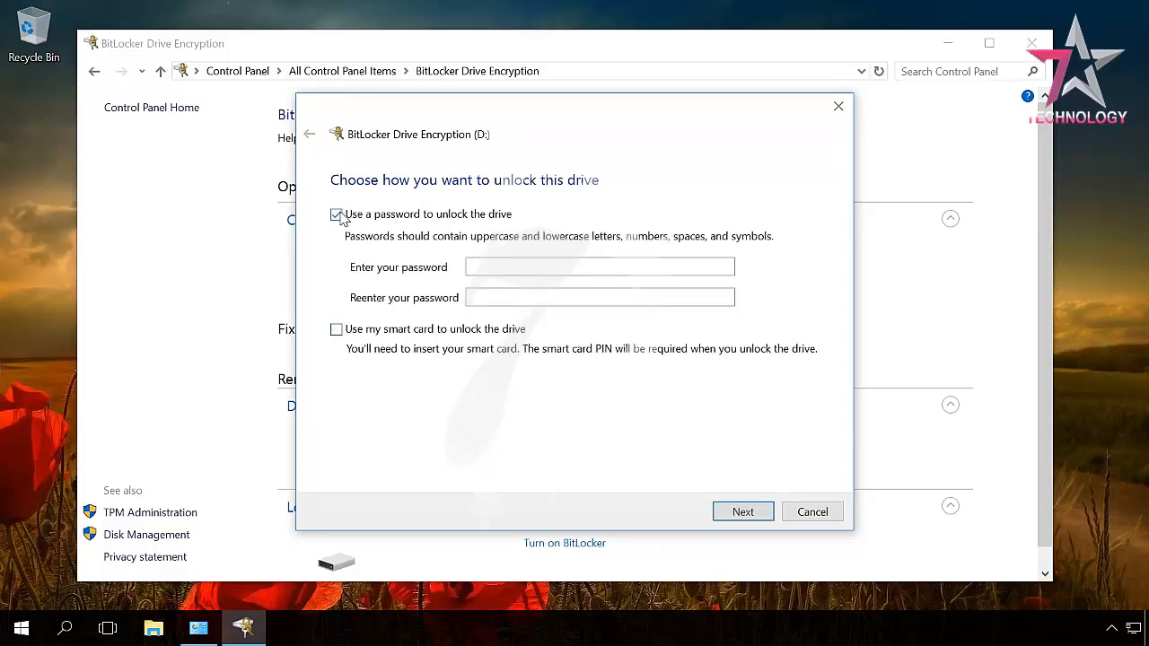
left_click(494, 267)
type("•••••")
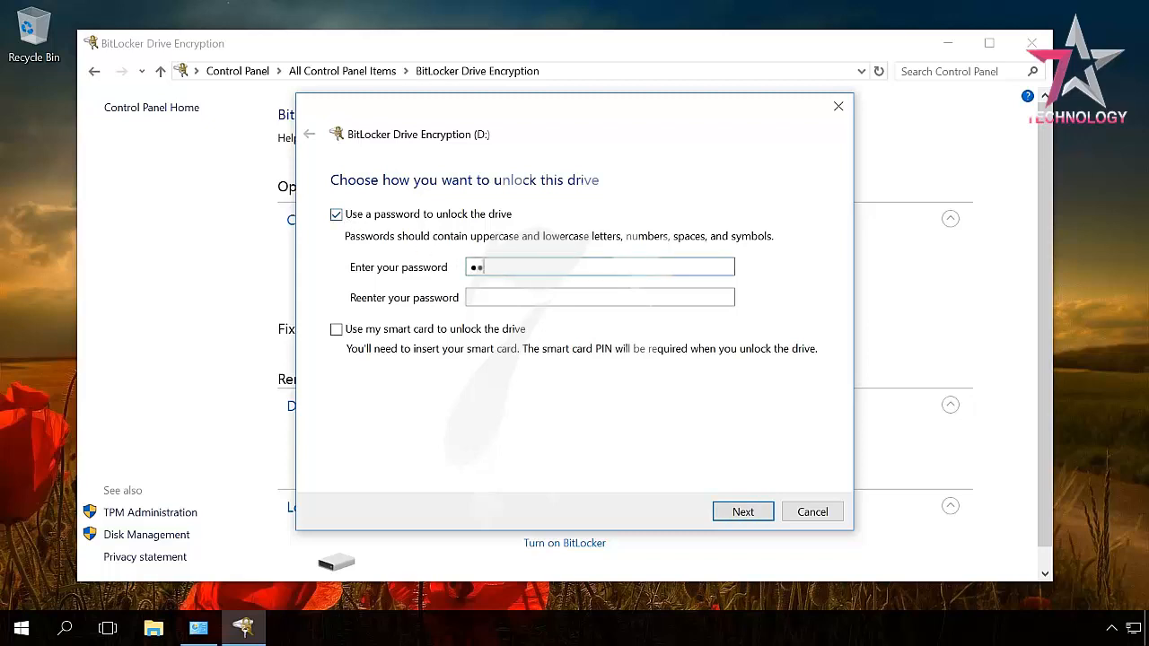
type("•••••••")
left_click(520, 298)
type("•••••••••")
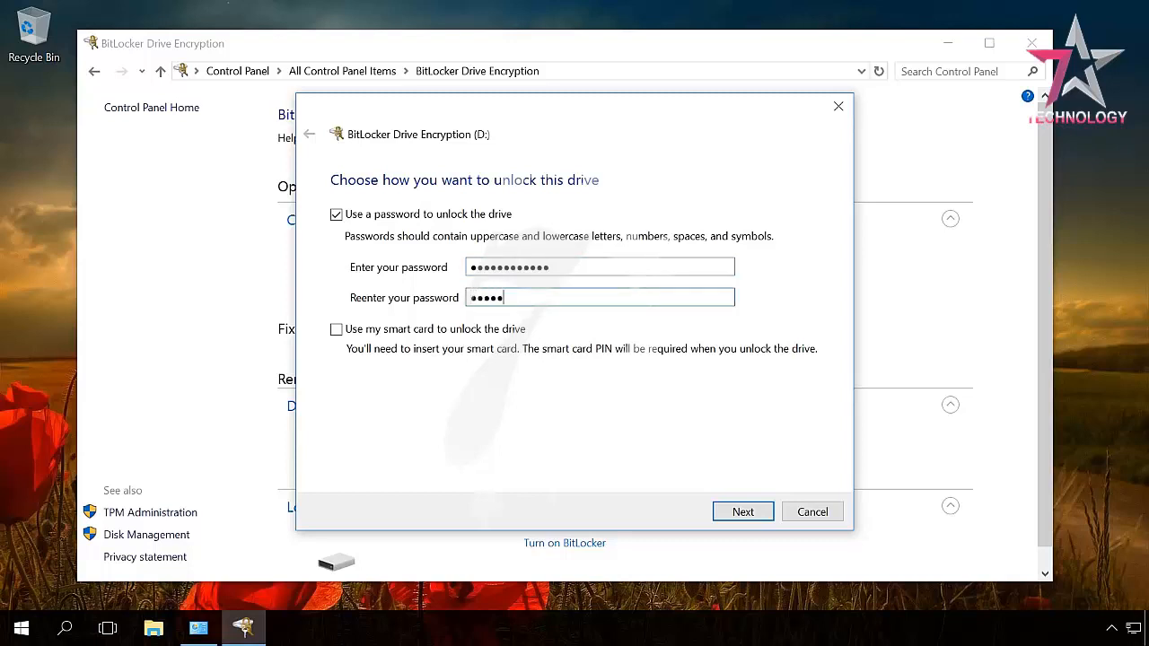
type("•••")
Advance the D: BitLocker wizard to the recovery key backup options
left_click(736, 512)
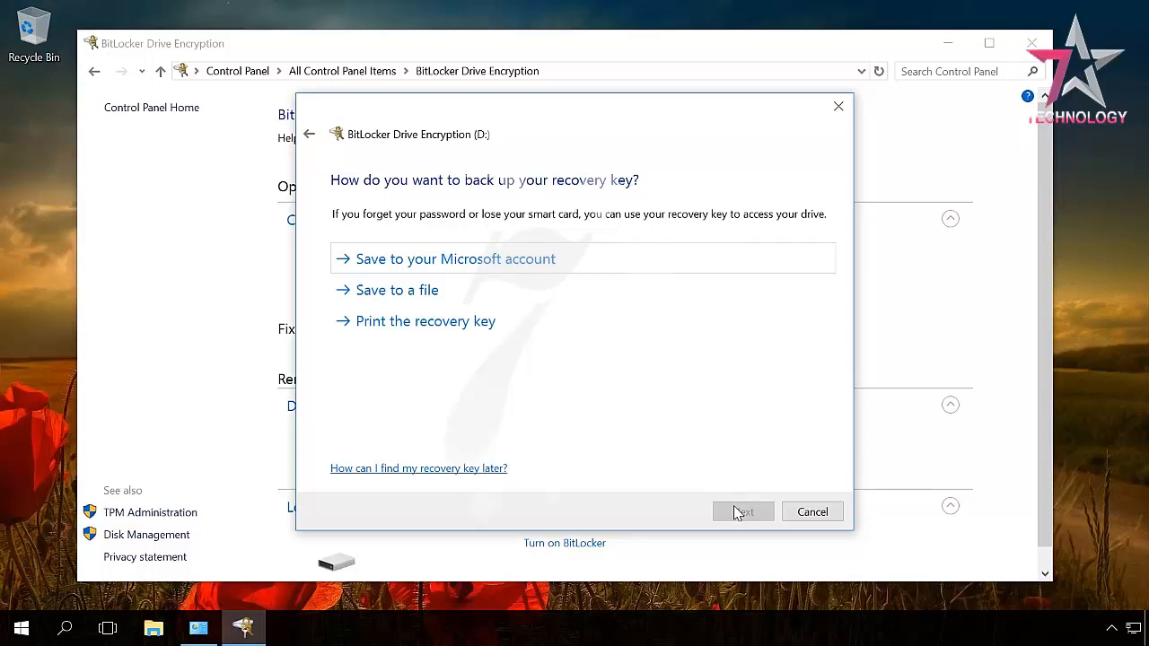
Save the D: recovery key as a text file on the Desktop and confirm the save
left_click(415, 299)
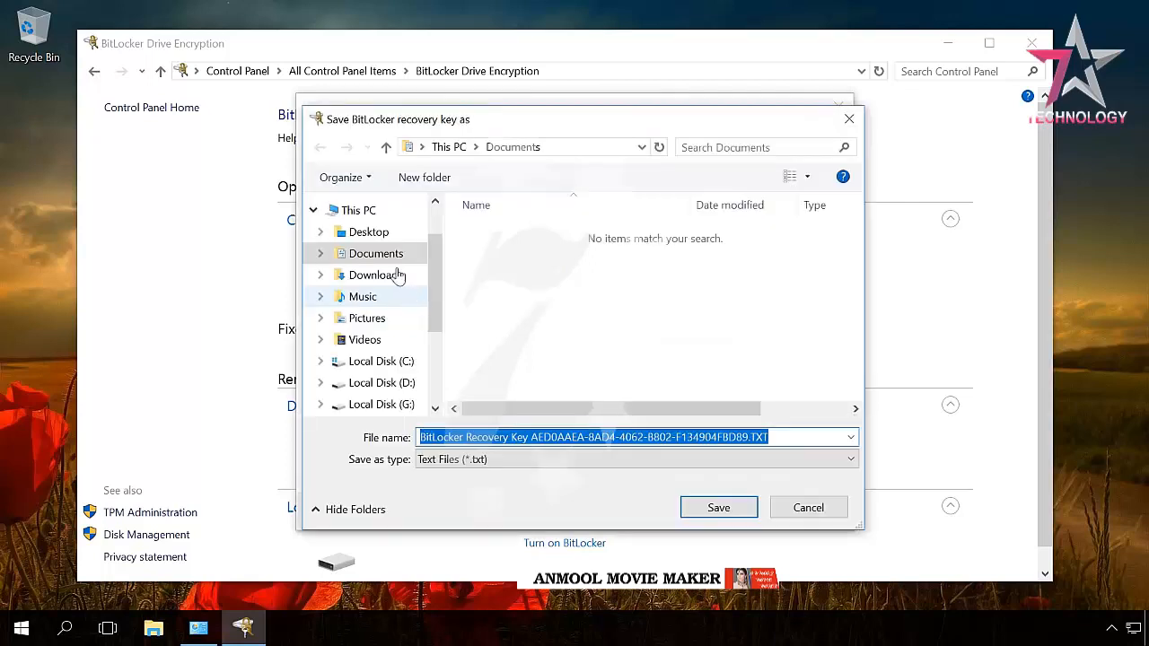
left_click(371, 235)
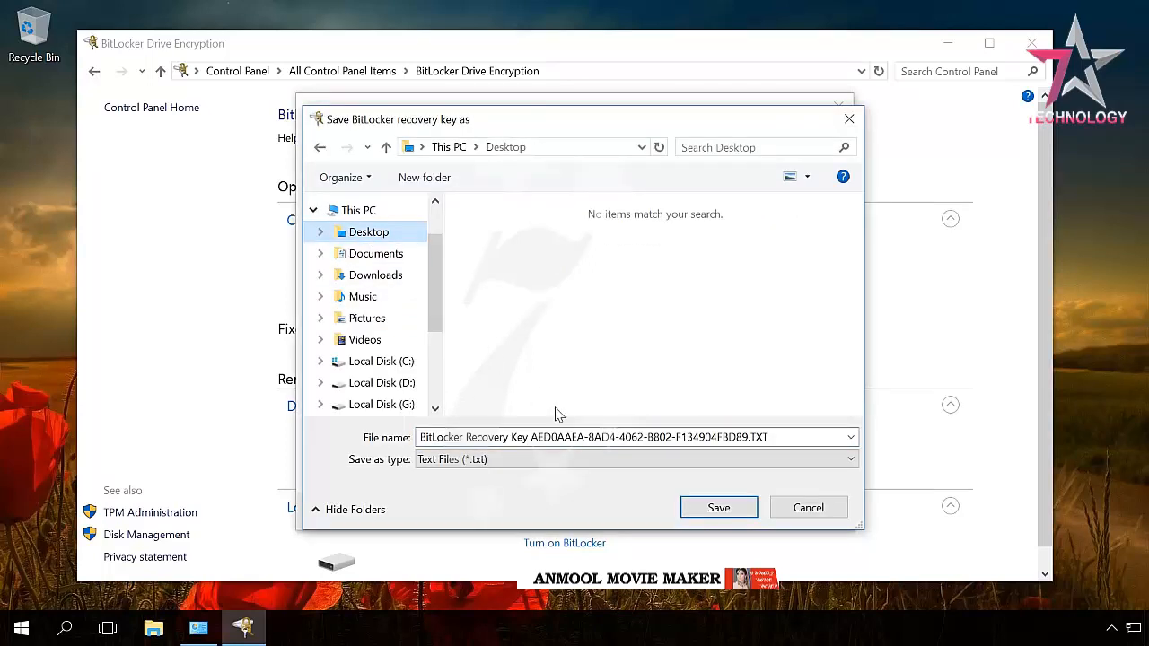
left_click(719, 508)
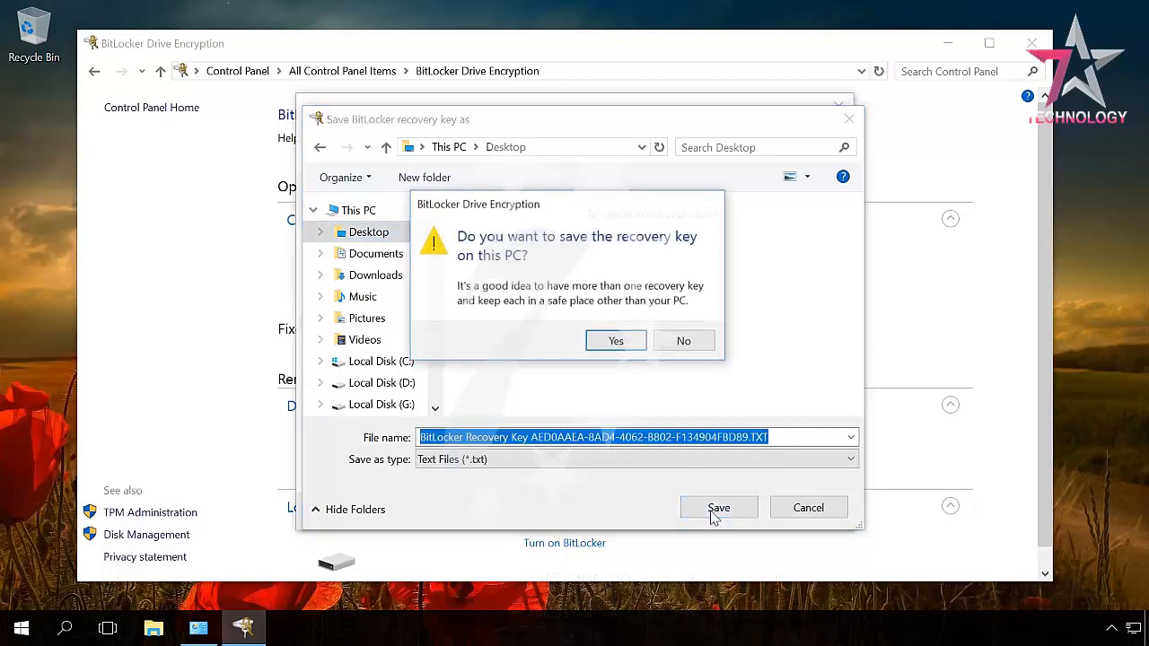
left_click(608, 339)
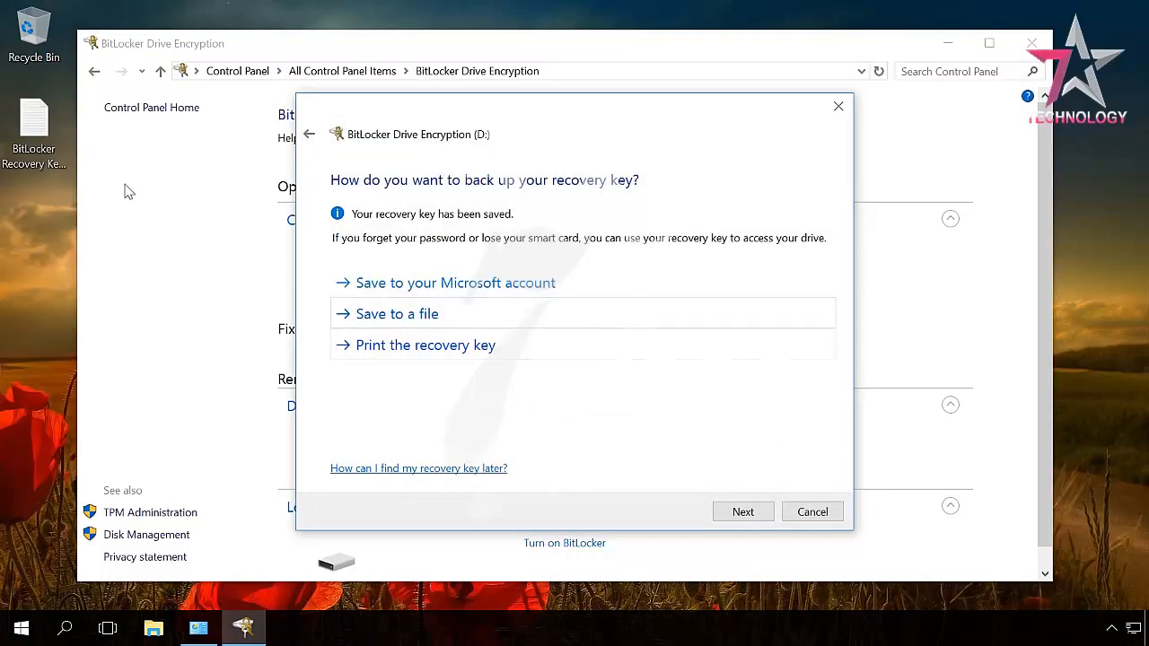
double_click(44, 153)
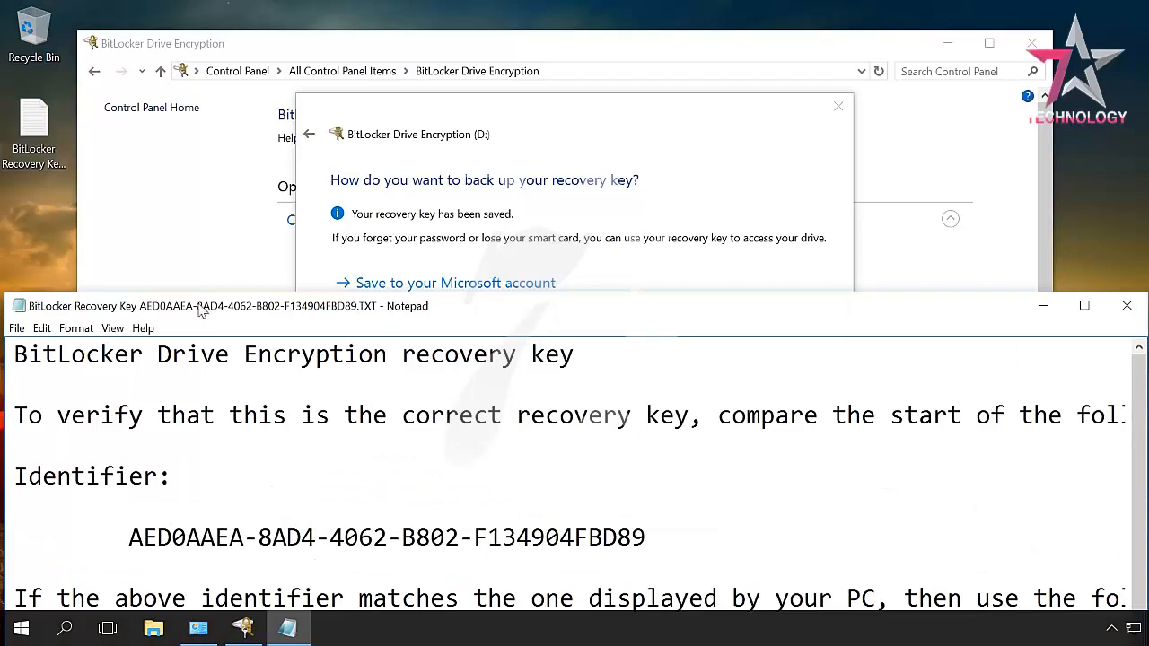
double_click(202, 307)
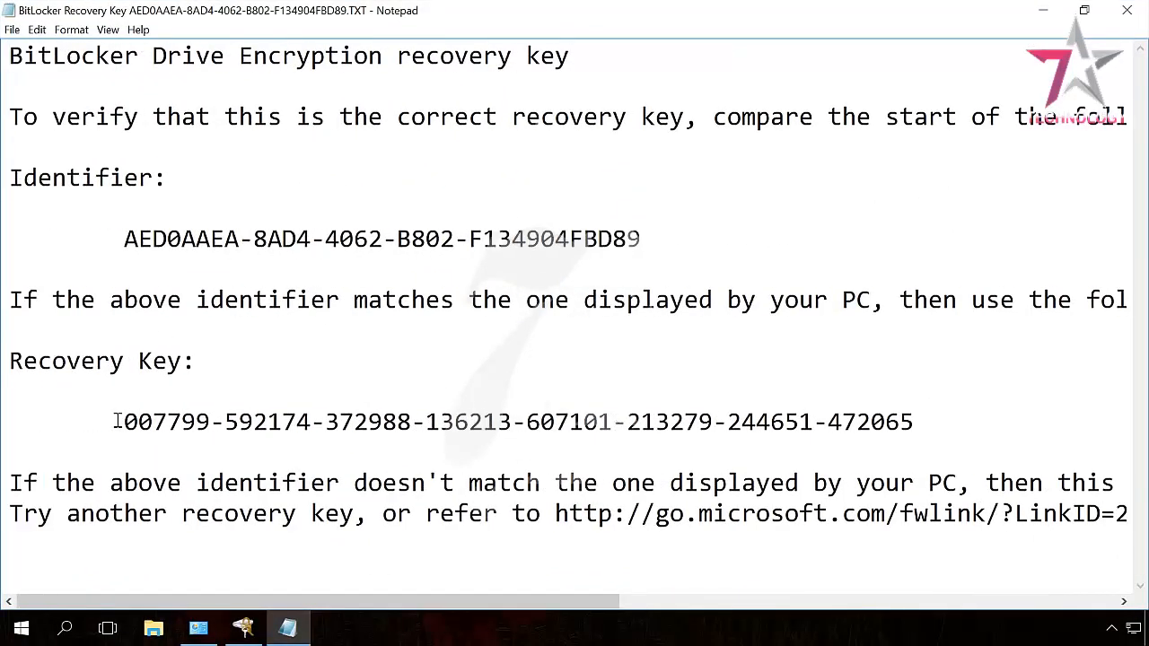
left_click_drag(124, 422, 915, 422)
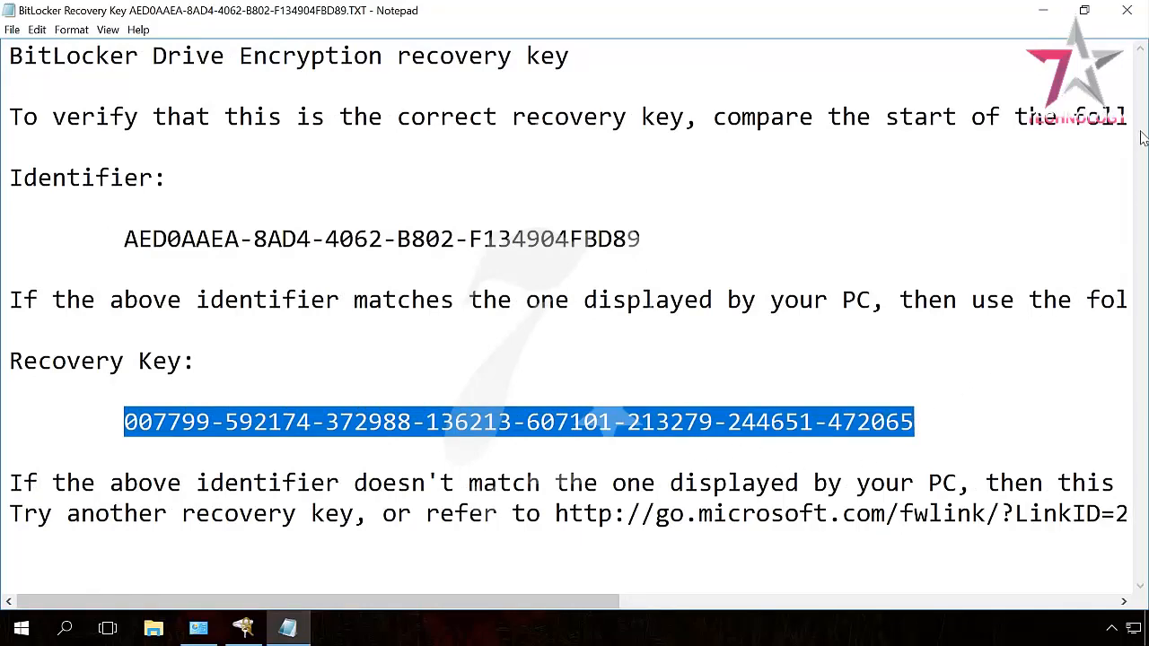
left_click(1128, 12)
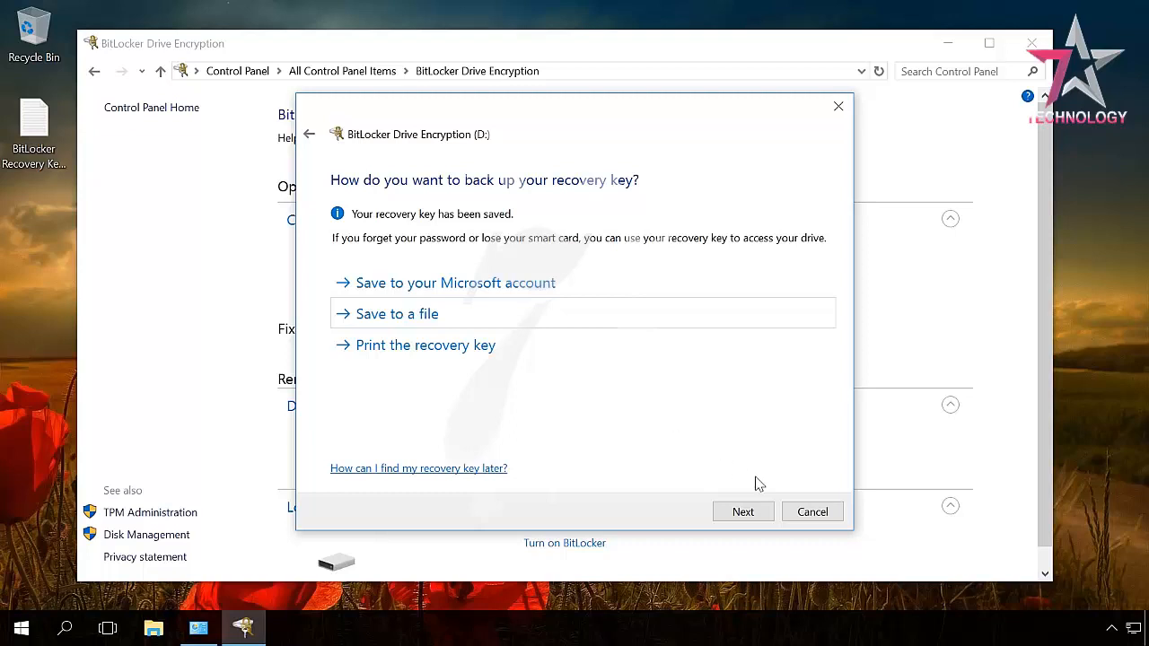
Choose 'Encrypt entire drive' for D: and move on to the encryption mode choice
left_click(741, 517)
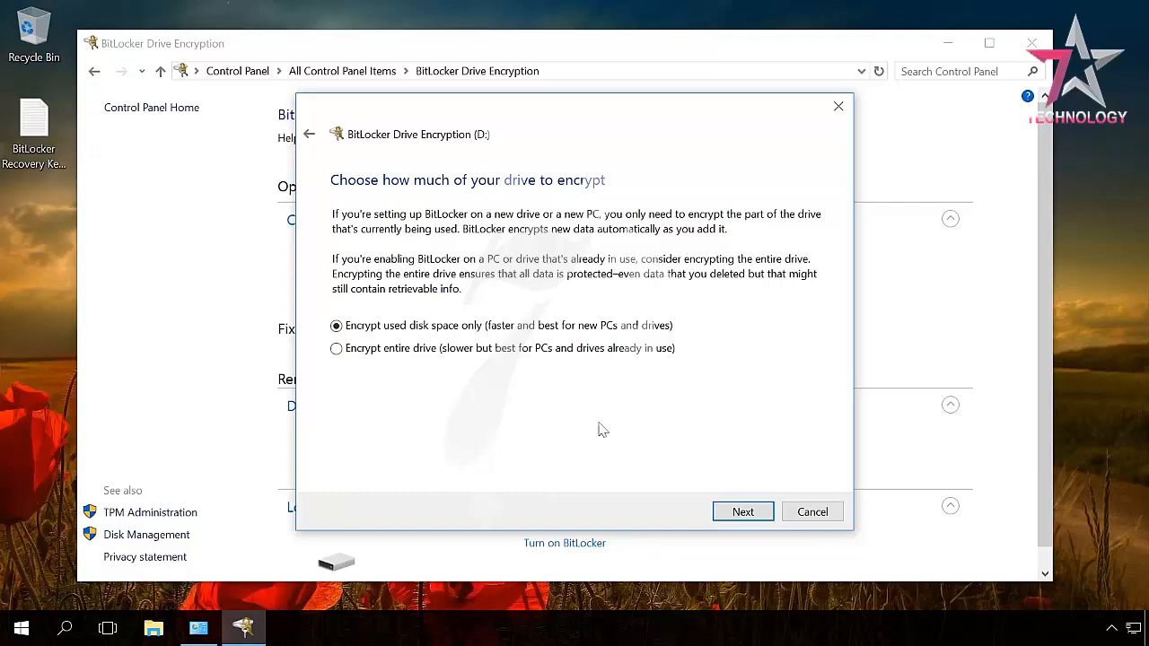
left_click(336, 349)
left_click(743, 518)
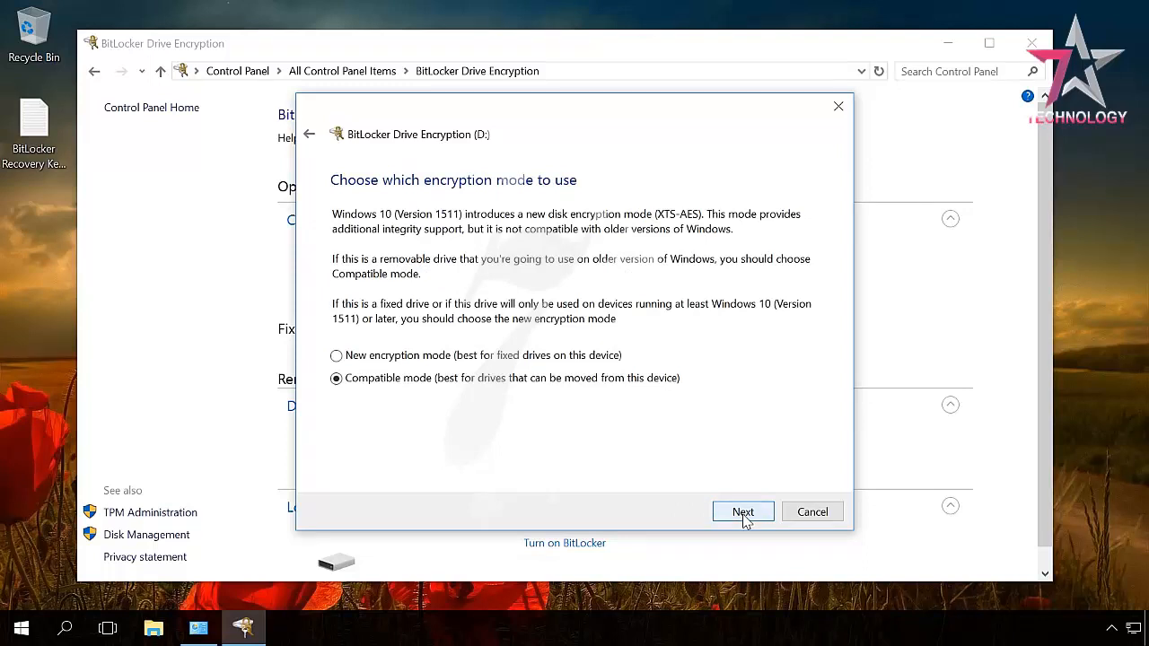
Pick 'New encryption mode' for D: and proceed to the final confirmation
left_click(336, 357)
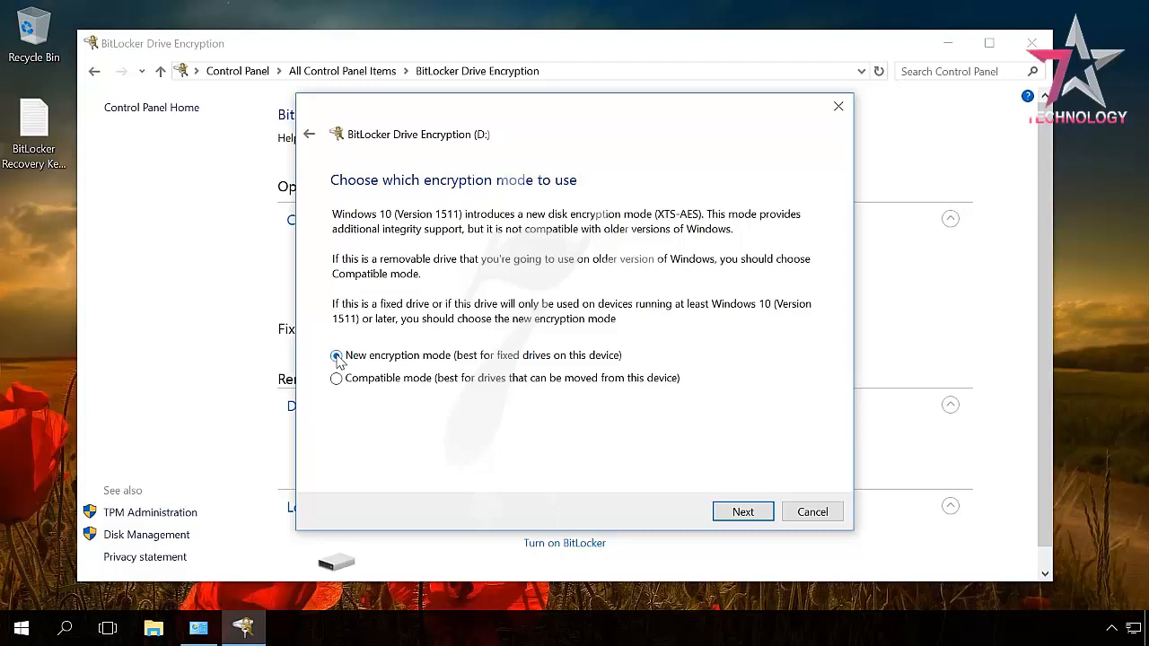
left_click(743, 513)
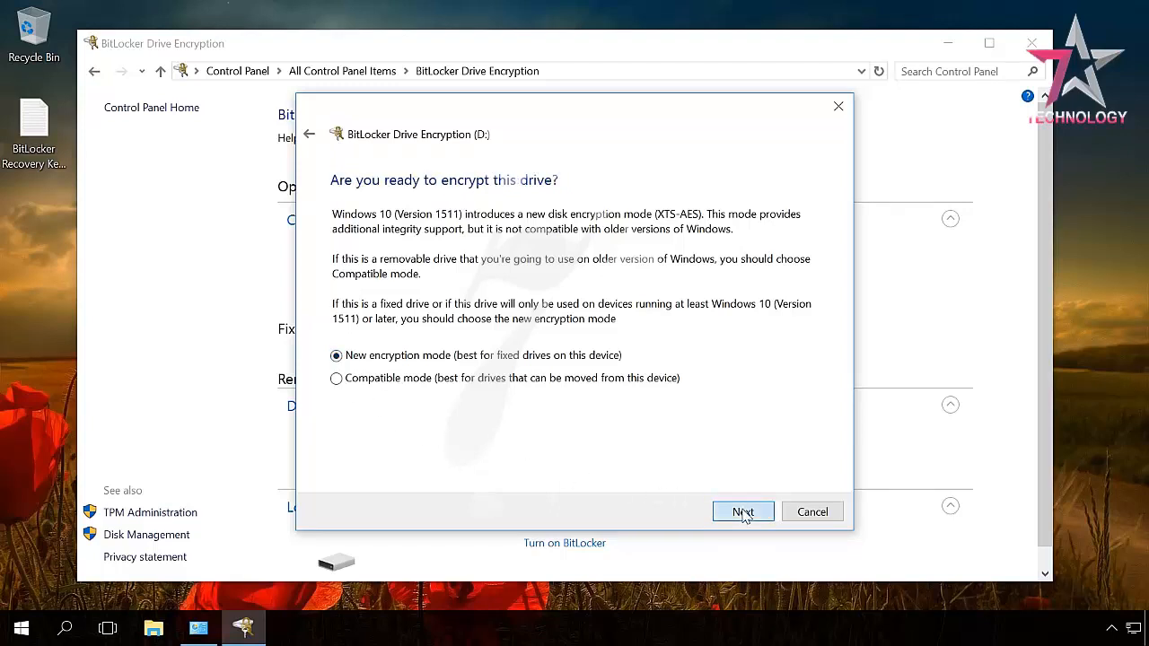
Start encrypting D: and let the encryption run to completion
left_click(721, 512)
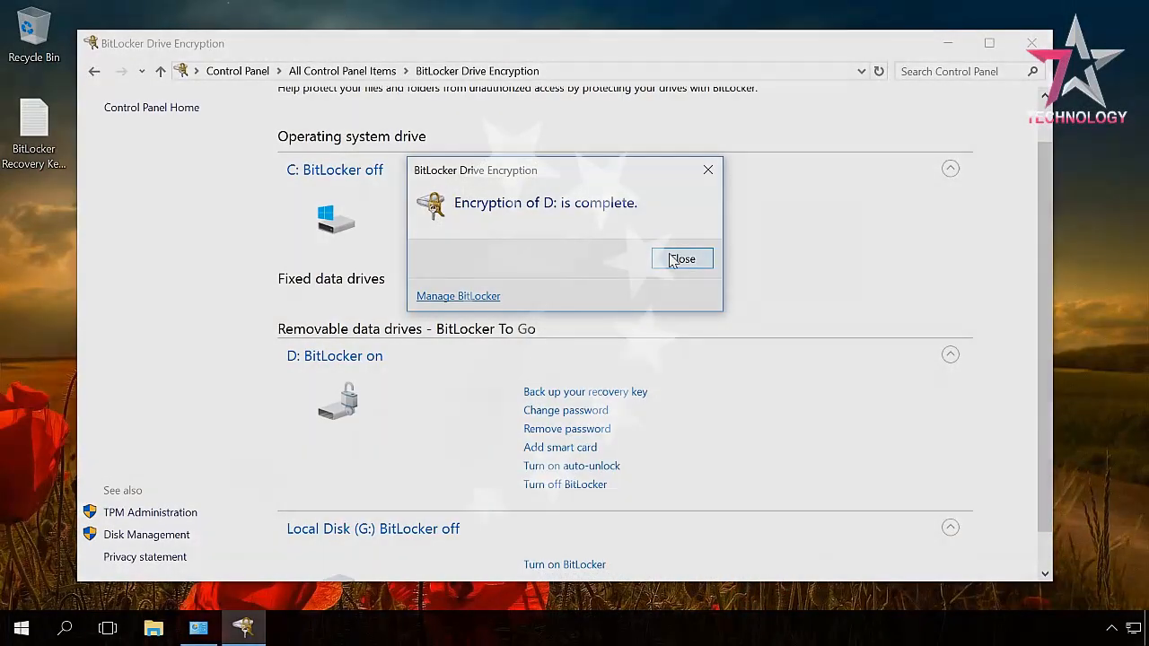
Dismiss the completion notice and open the padlocked Local Disk (D:) in This PC
left_click(682, 258)
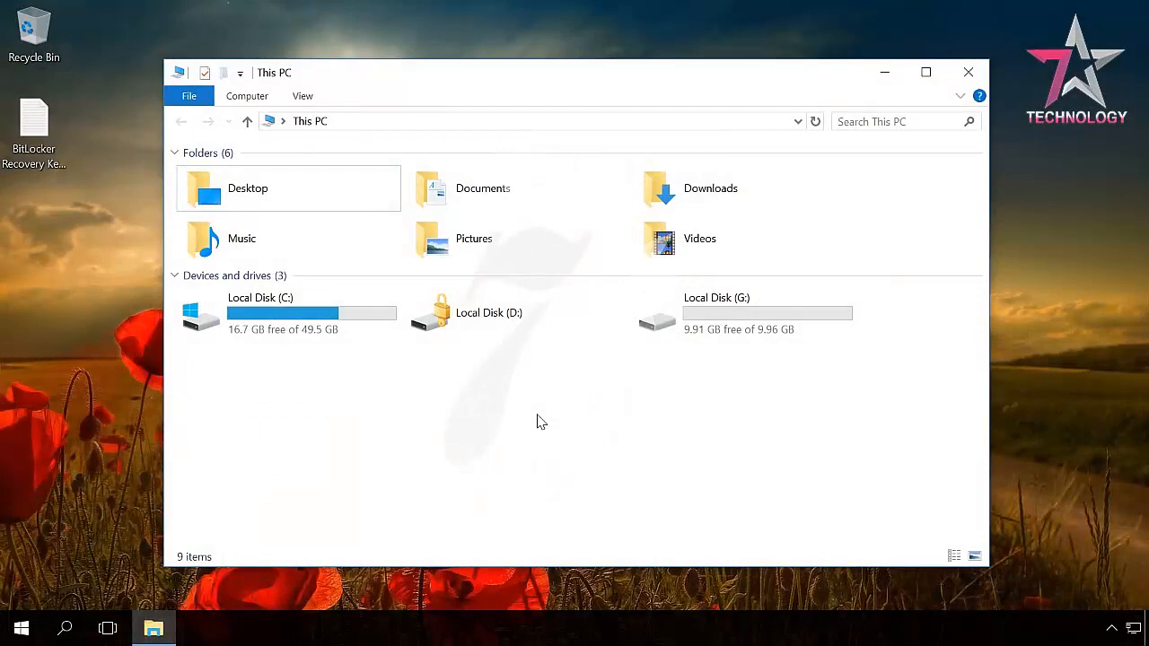
double_click(467, 325)
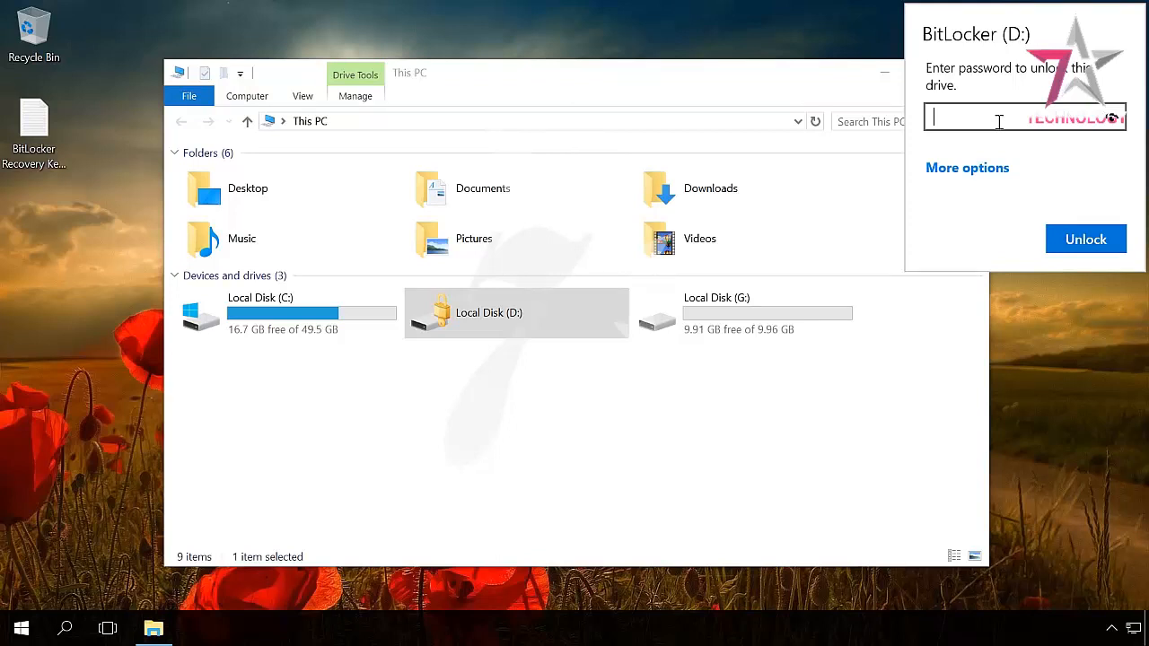
Try the recovery-key unlock option, return to password entry, and leave automatic unlocking off
left_click(971, 170)
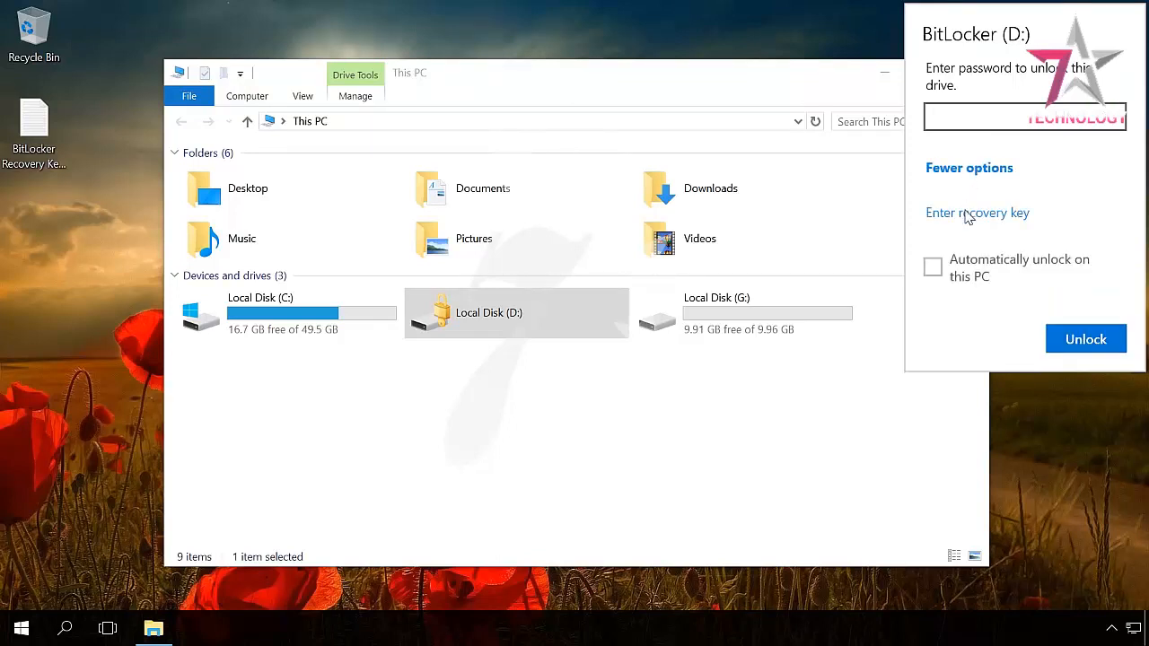
left_click(969, 214)
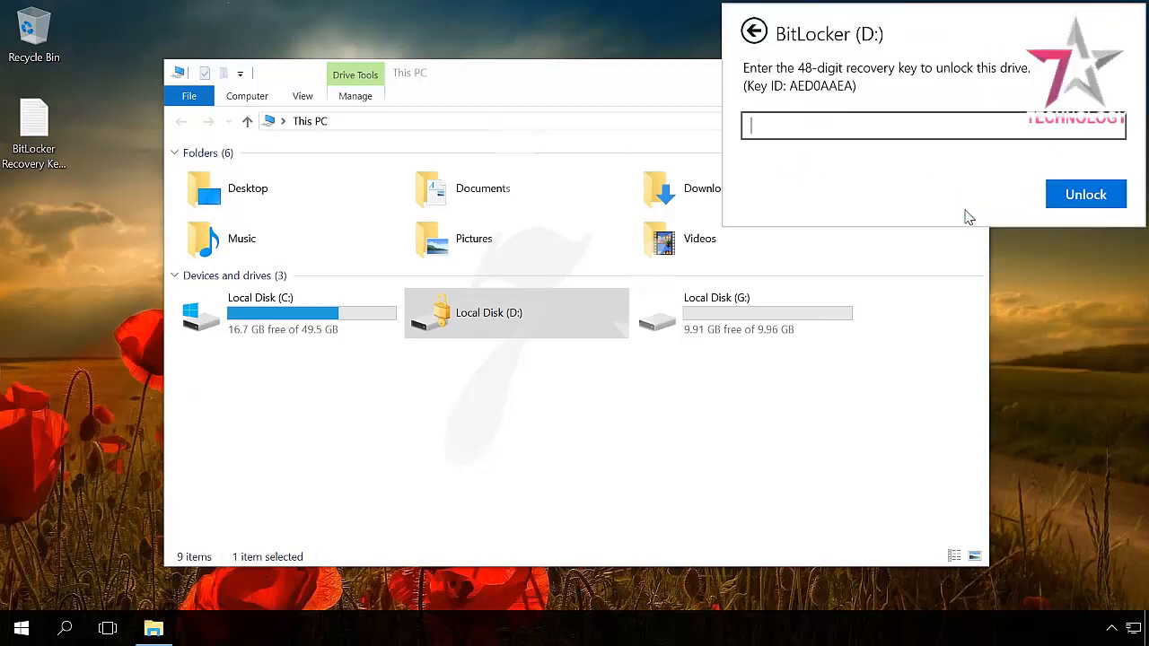
left_click(755, 32)
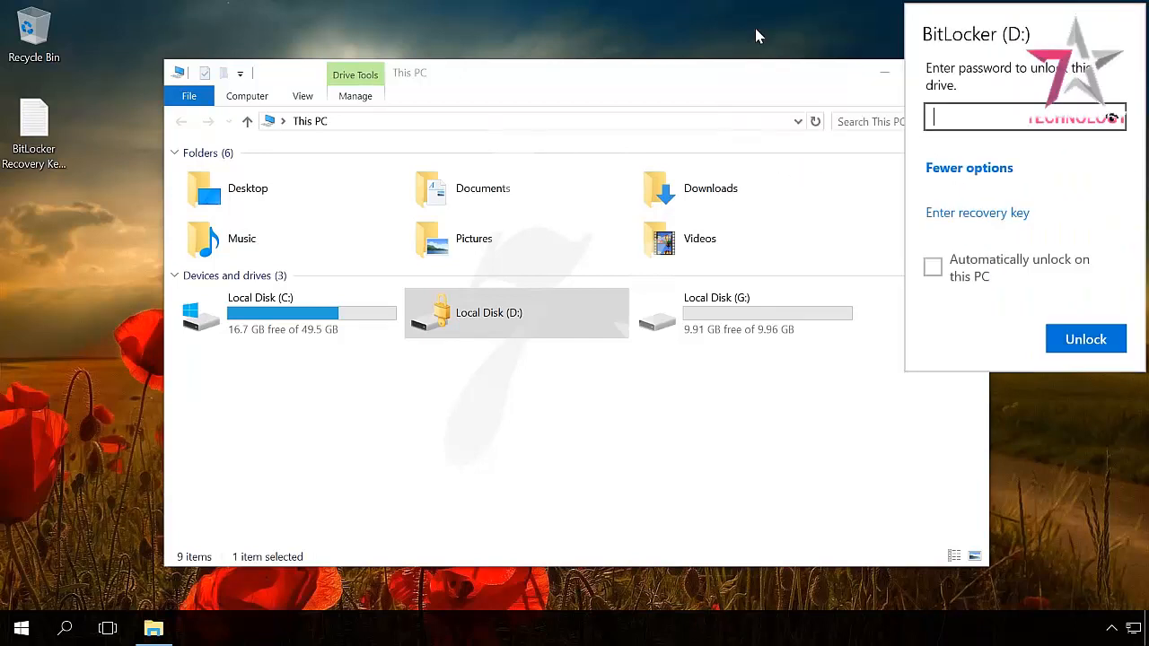
left_click(934, 268)
left_click(933, 268)
left_click(964, 170)
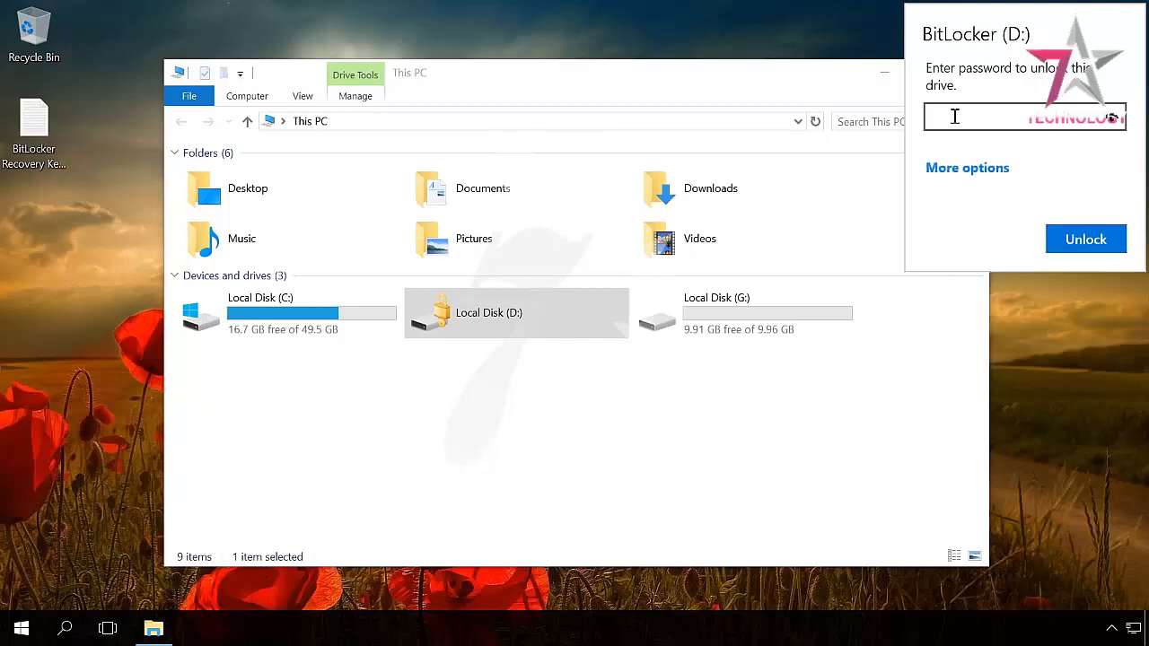
Enter the drive password and unlock Local Disk (D:)
left_click(955, 115)
type("************")
left_click(1085, 239)
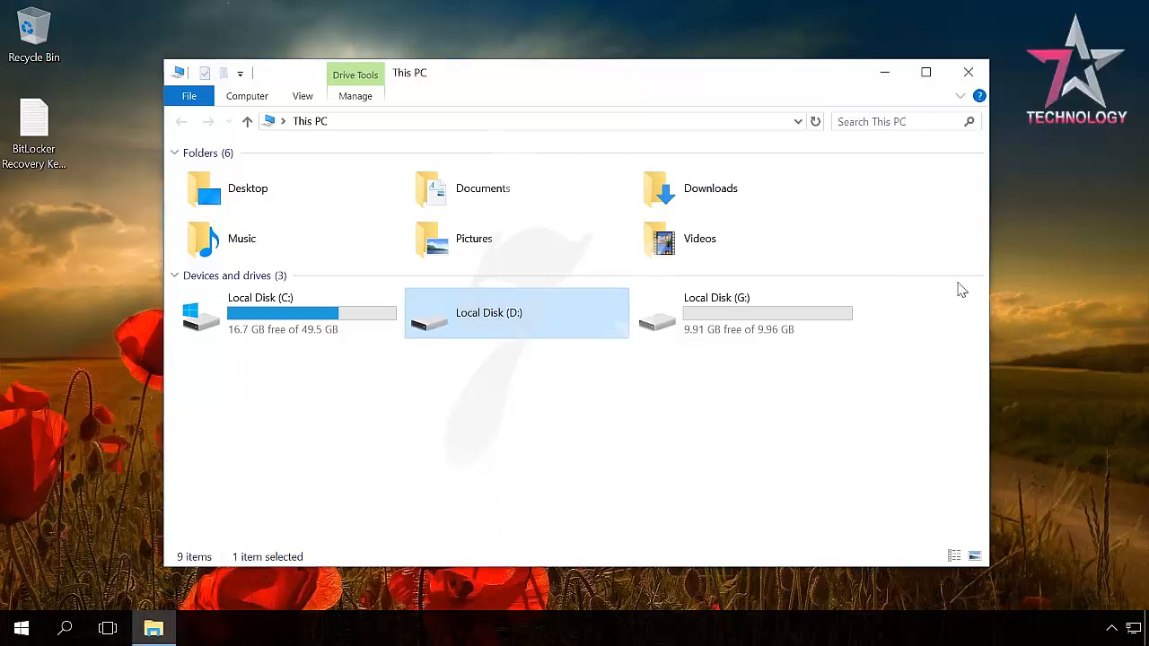
Open Local Disk (D:), then go to Manage BitLocker from its context menu
double_click(503, 325)
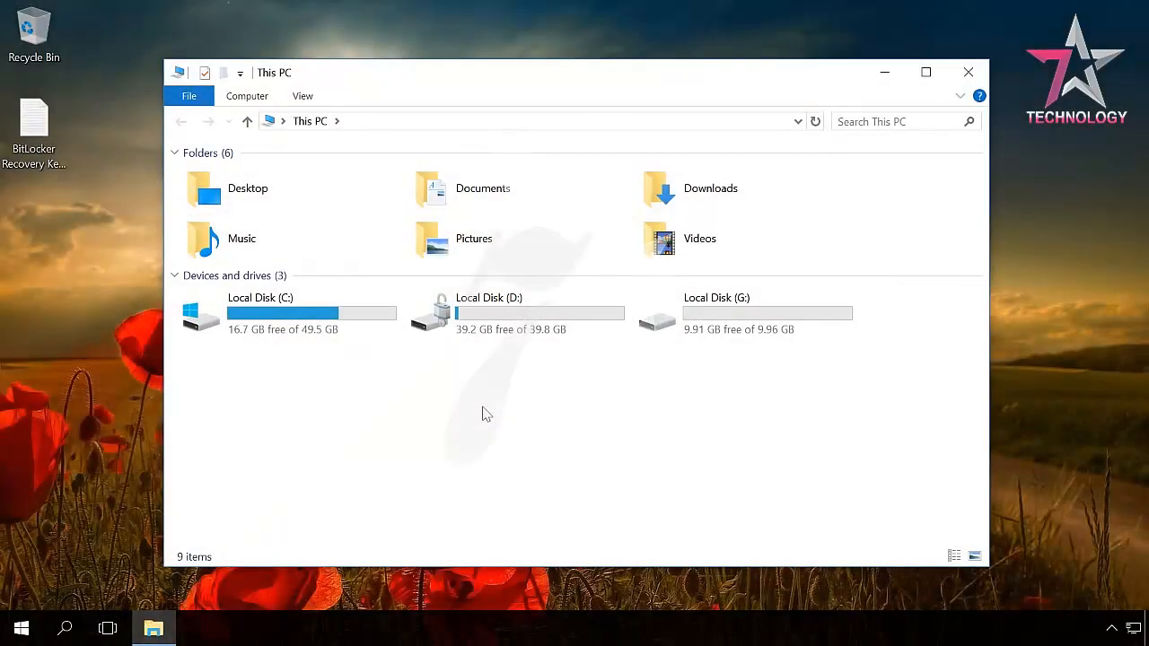
right_click(518, 318)
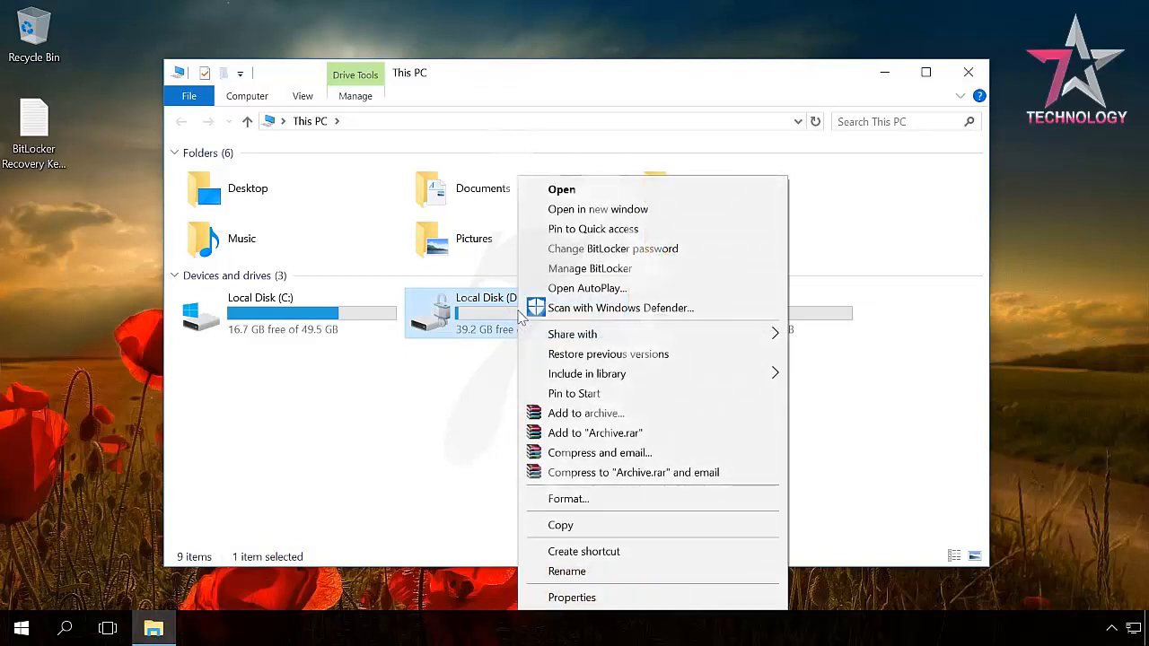
left_click(577, 269)
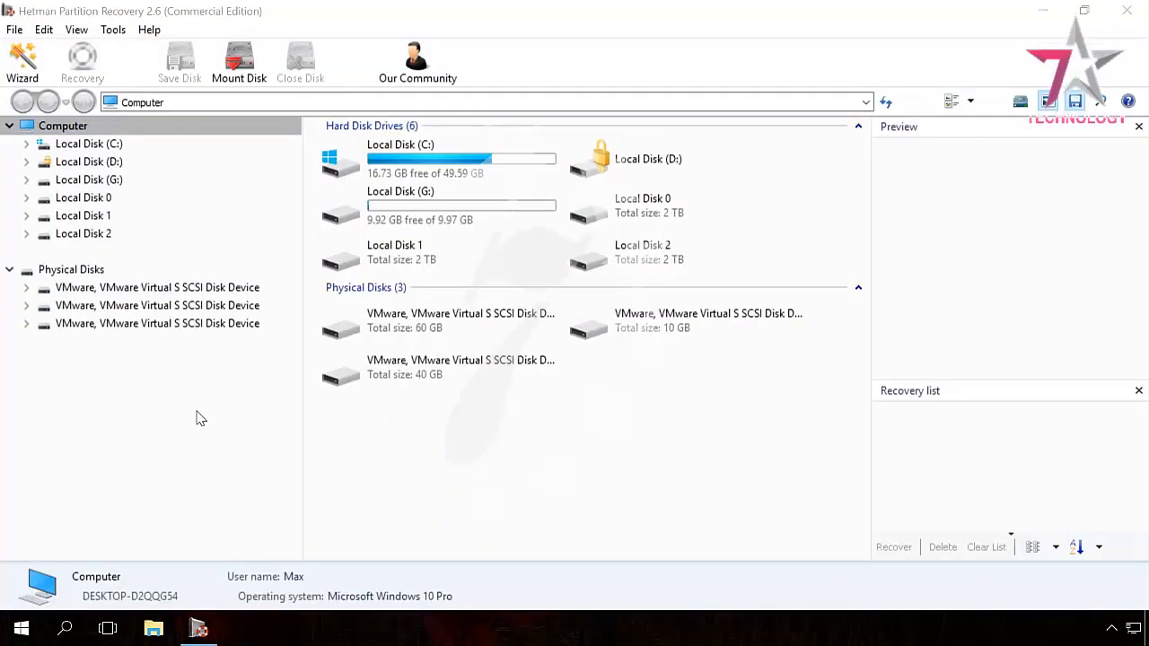
Fast-scan locked D: in Hetman Partition Recovery, dismiss the cannot-analyse error, and exit the program
double_click(94, 161)
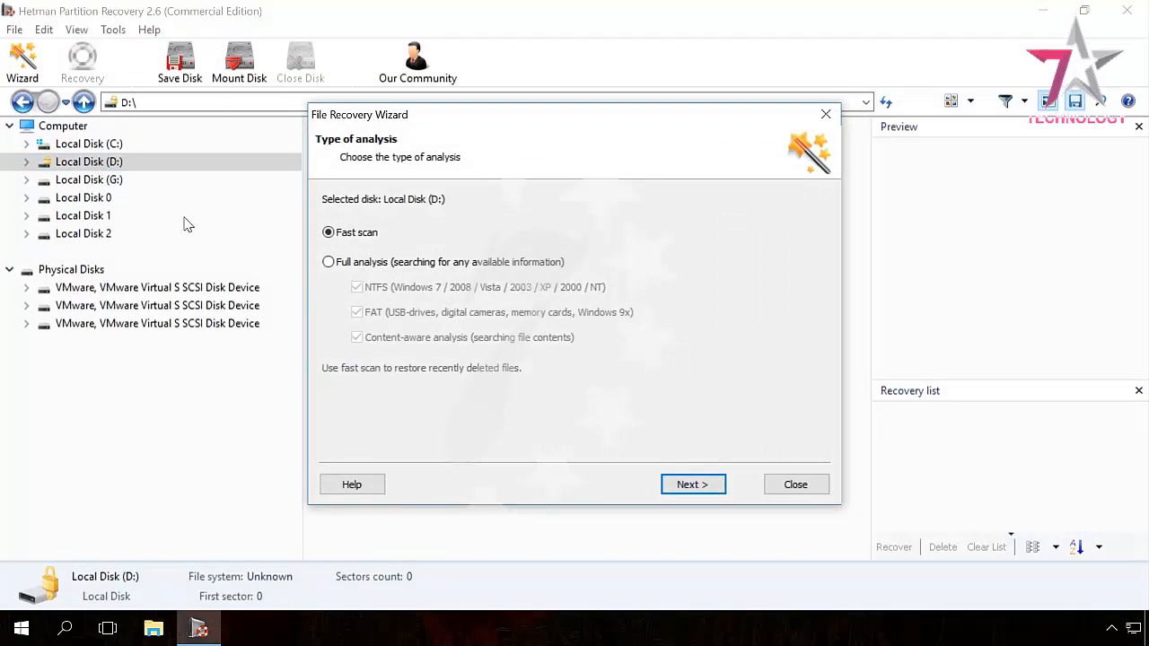
left_click(688, 485)
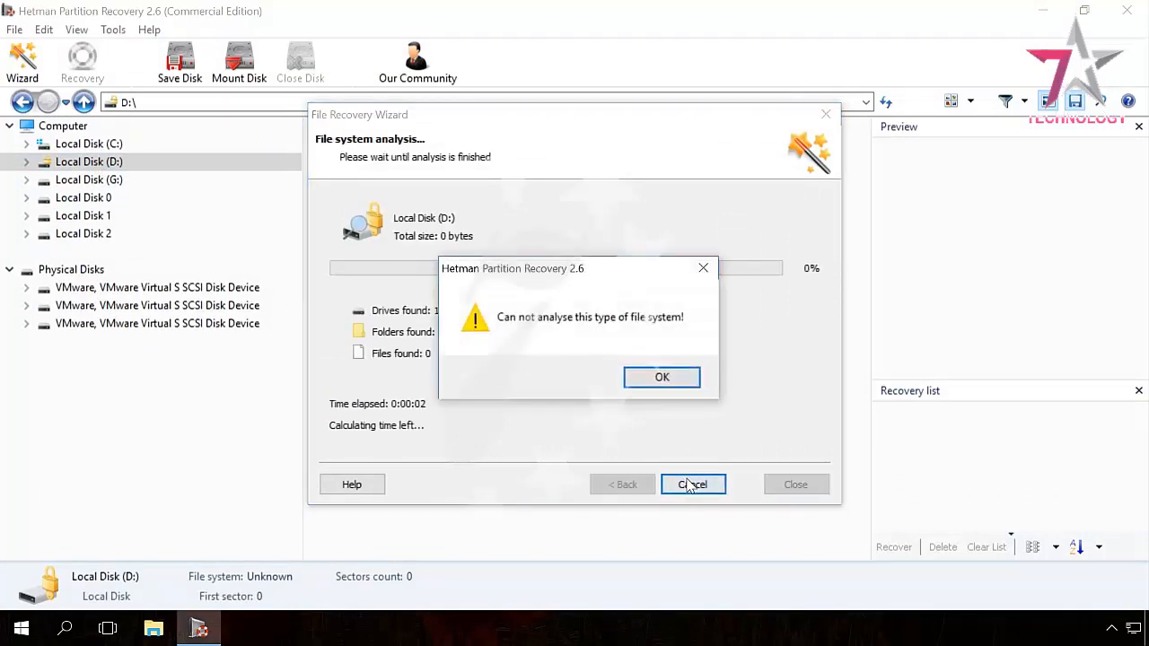
left_click(660, 380)
left_click(692, 487)
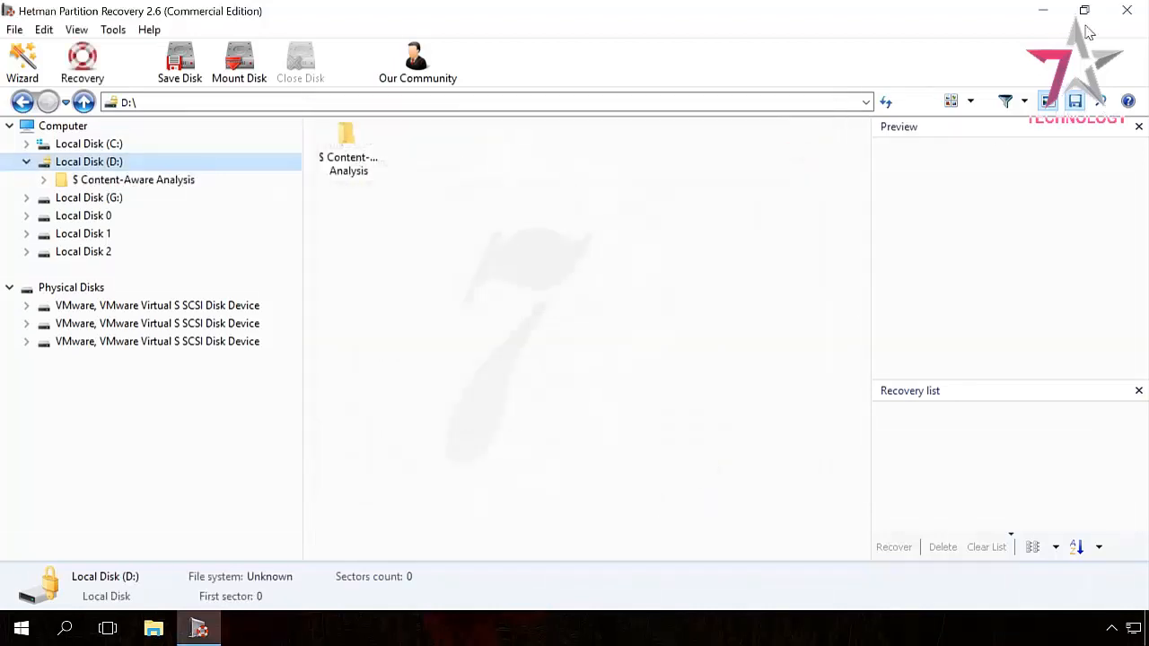
left_click(1136, 16)
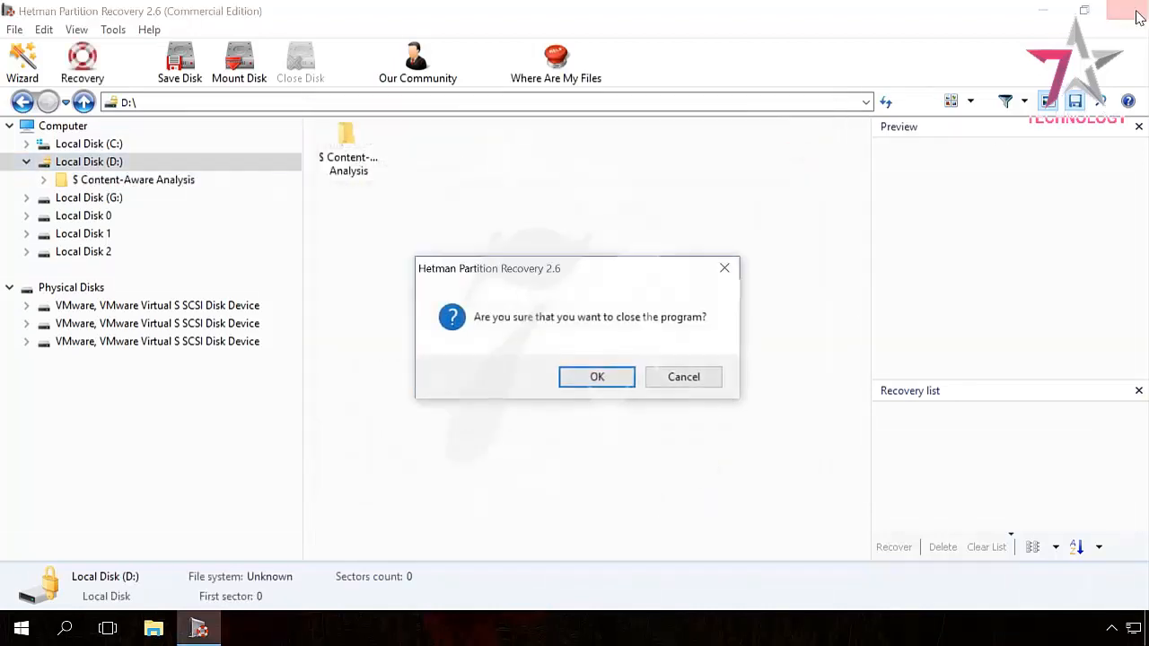
left_click(598, 377)
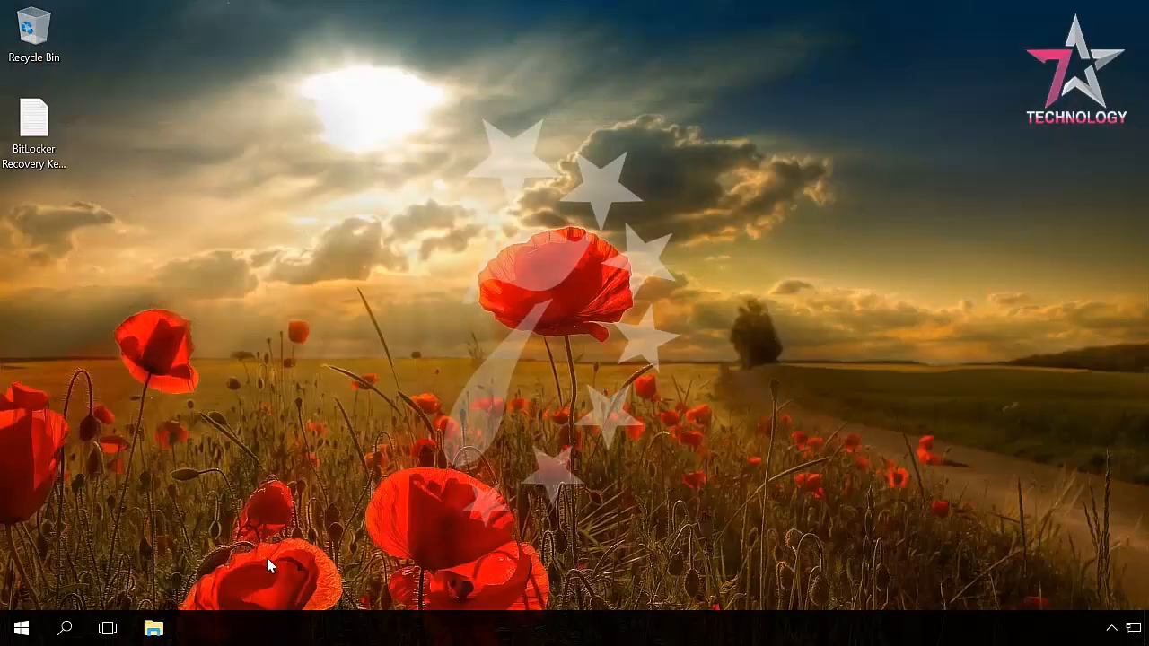
From This PC in File Explorer, unlock Local Disk (D:) with its password
left_click(164, 614)
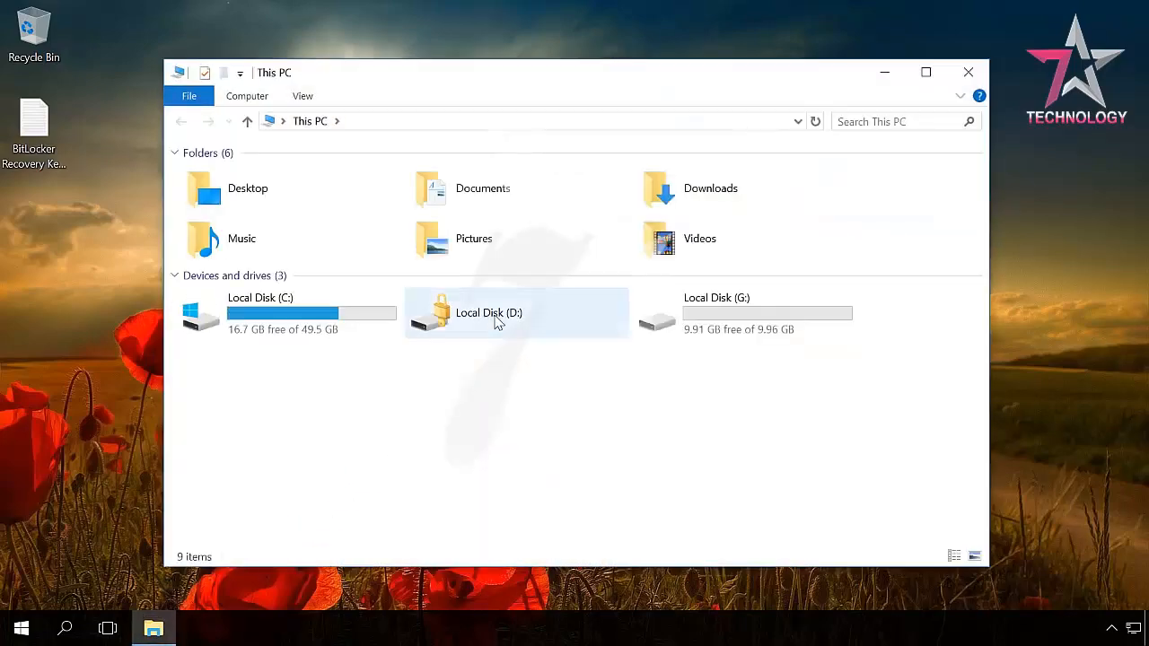
double_click(500, 321)
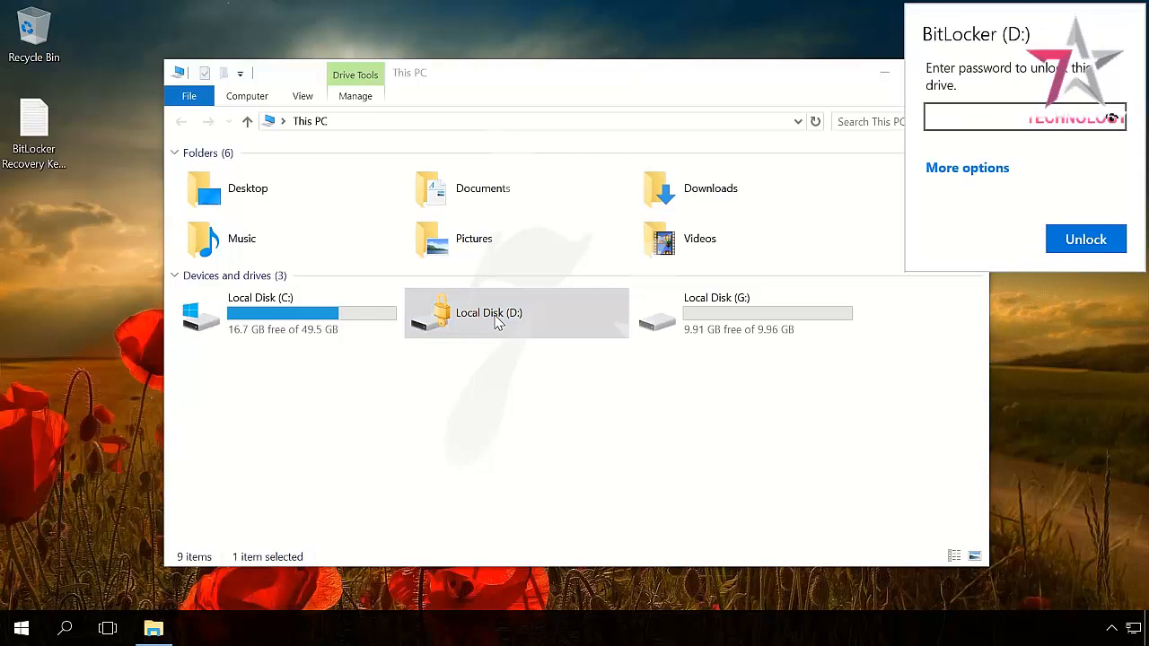
type("password123")
left_click(1086, 251)
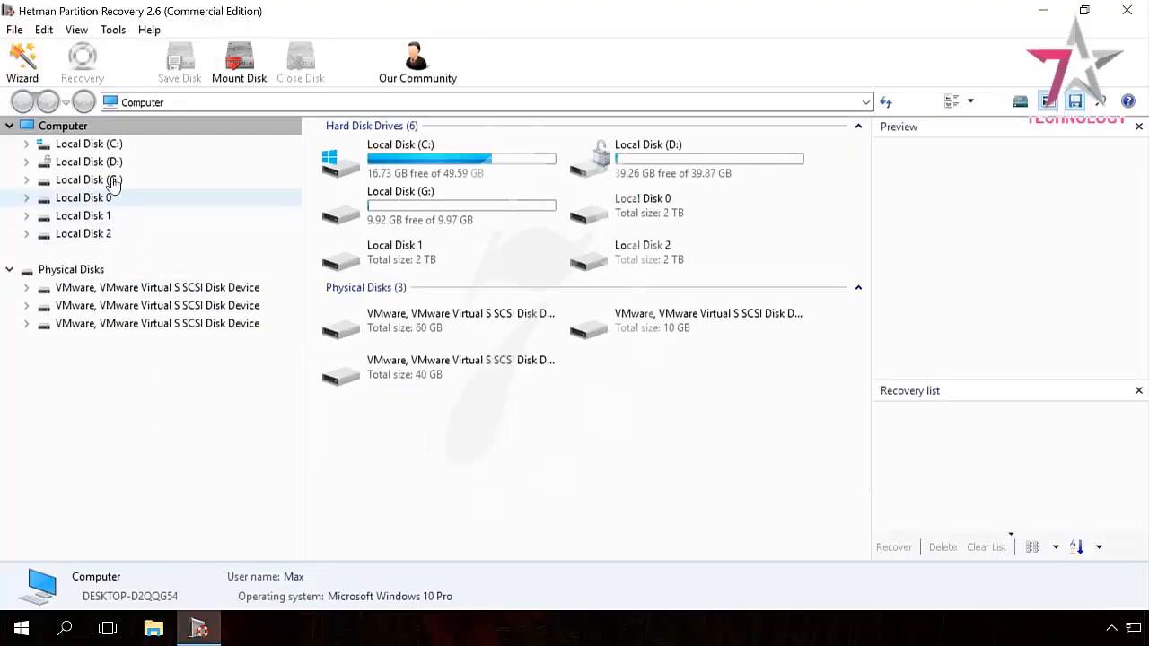
Fast-scan unlocked D:, view its 95 folders and 714 files, then minimize Hetman
left_click(89, 162)
double_click(110, 167)
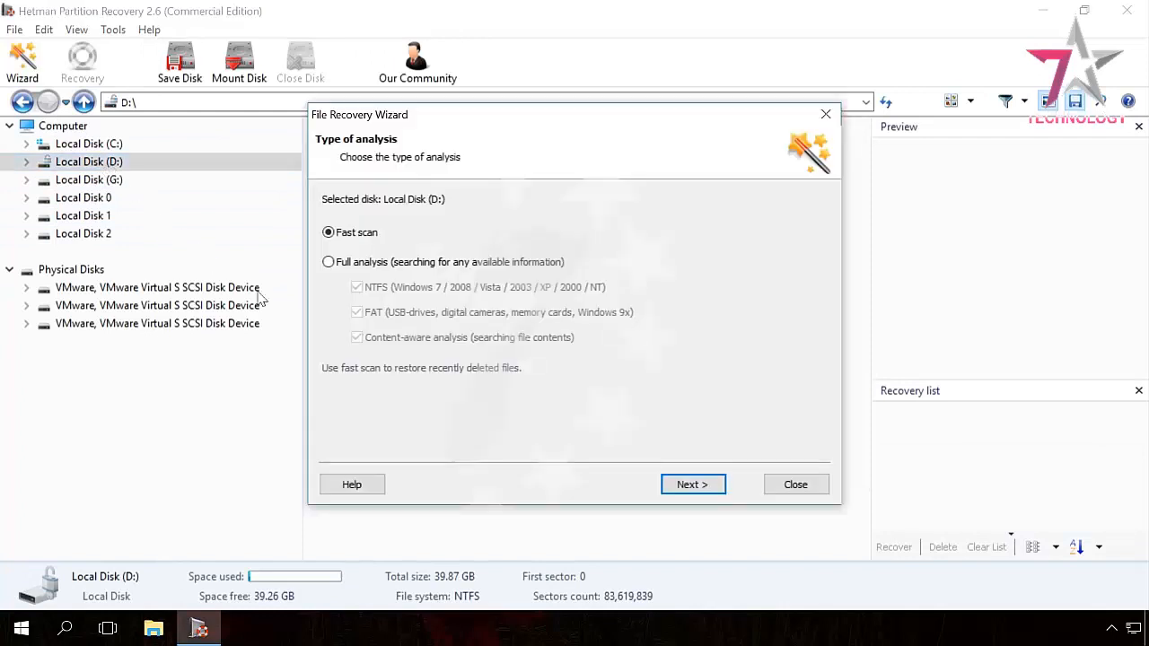
left_click(692, 490)
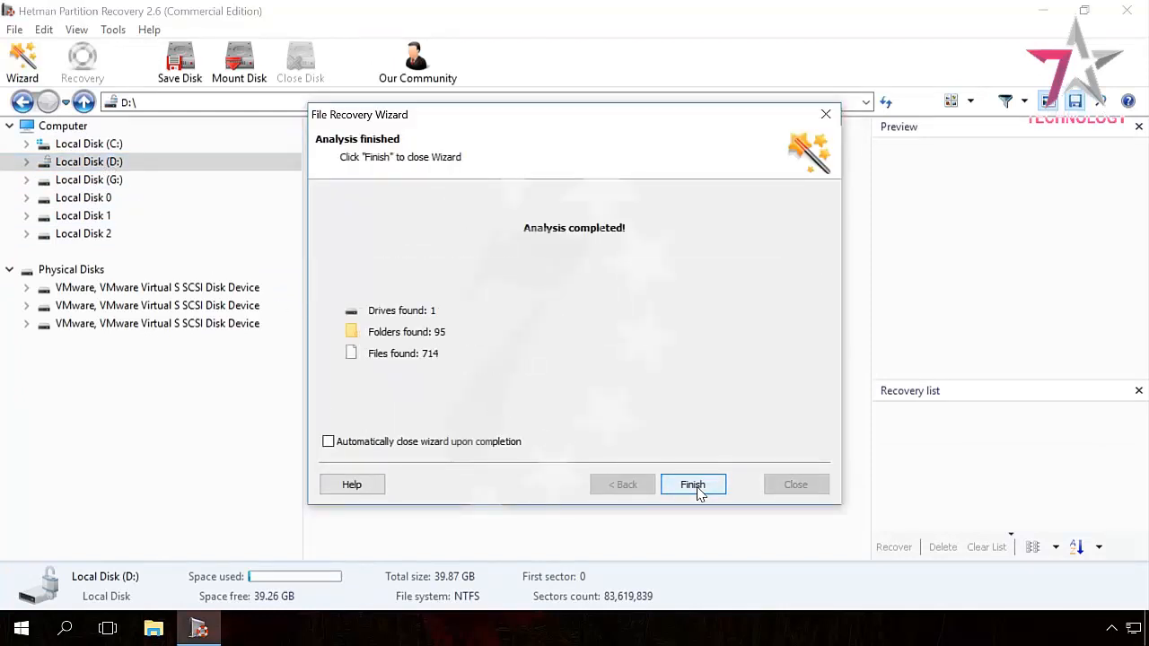
left_click(693, 486)
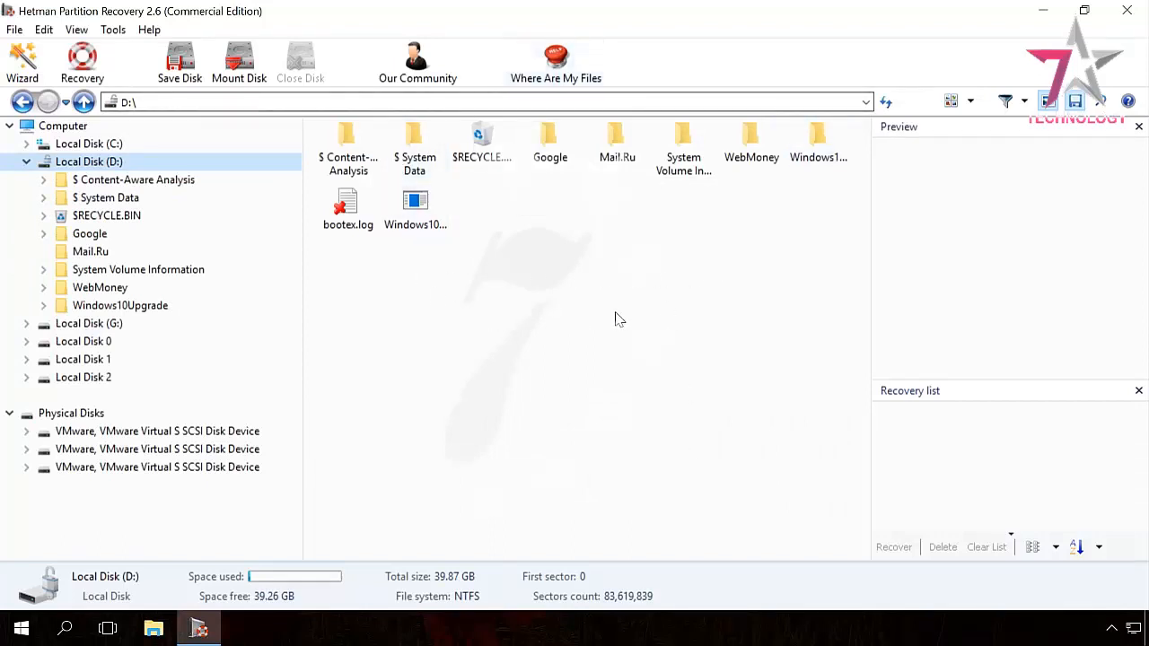
left_click(1042, 11)
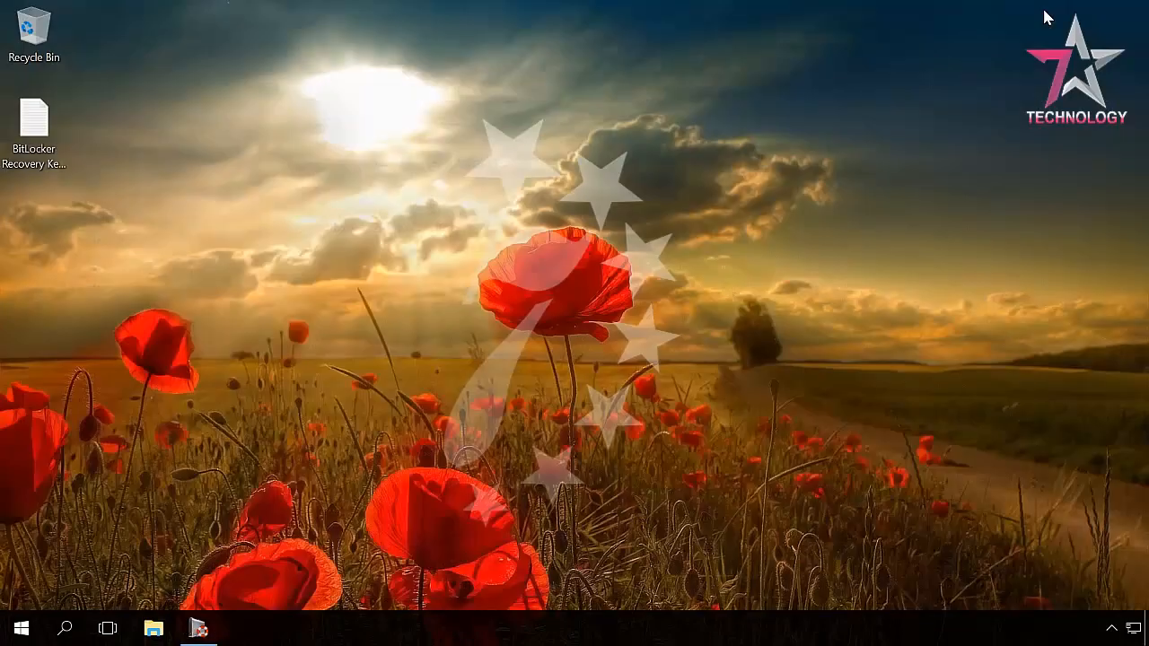
From This PC, open Manage BitLocker for Local Disk (D:)
left_click(152, 631)
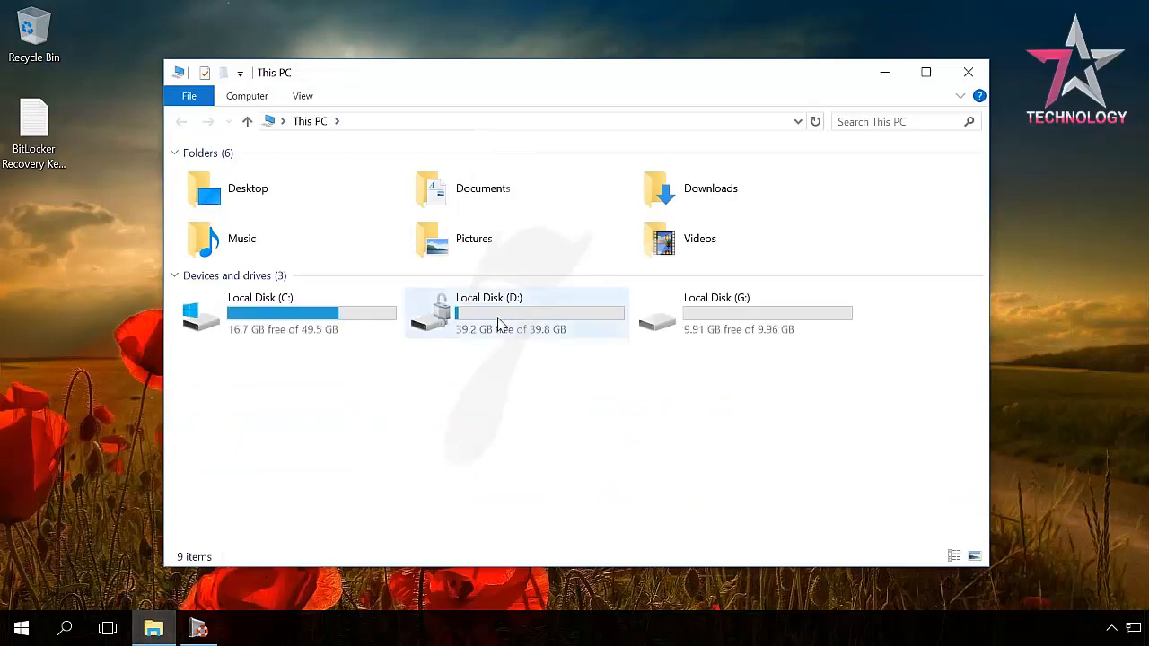
left_click(496, 316)
right_click(497, 316)
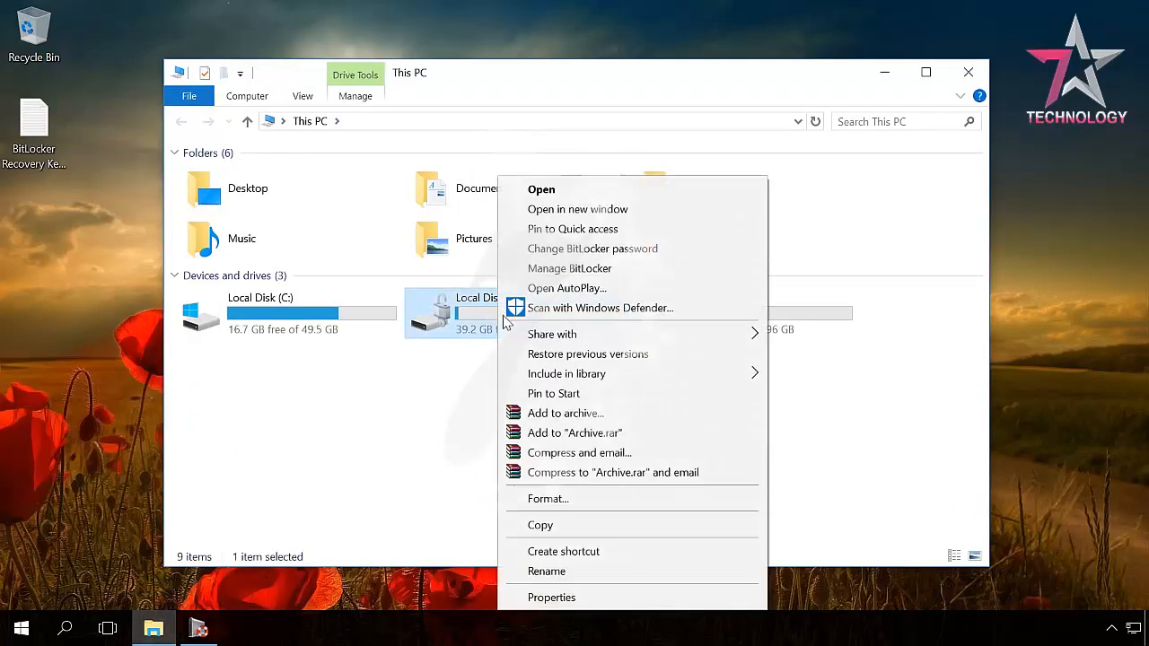
left_click(548, 269)
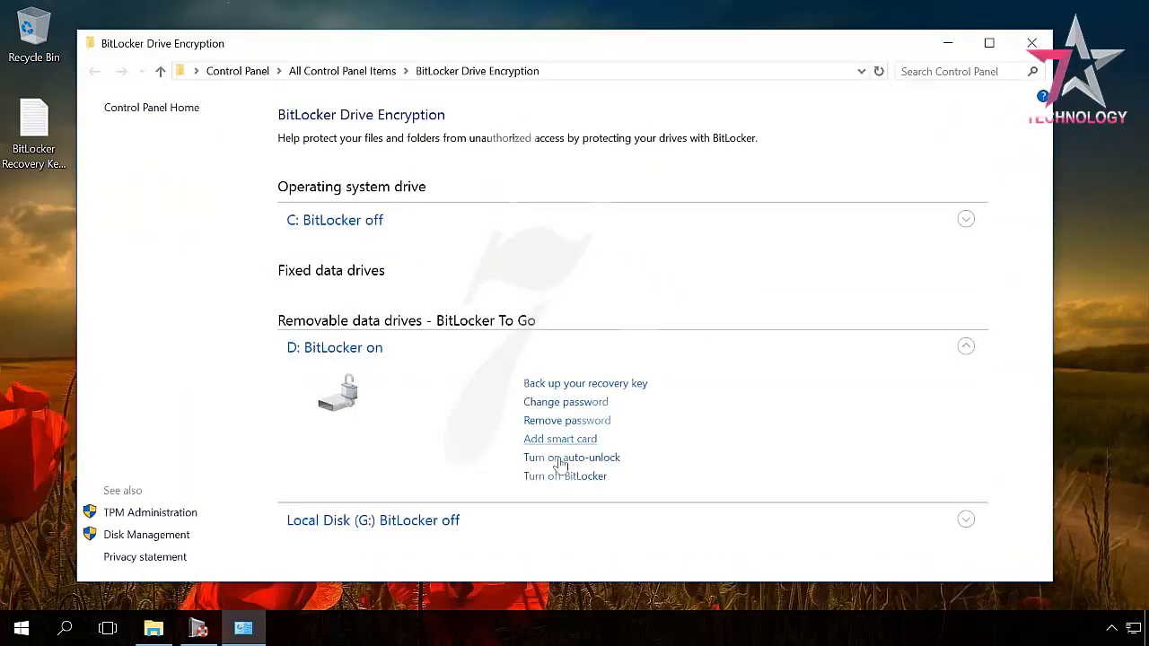
Turn off BitLocker on D:, let decryption complete, and close the BitLocker window
left_click(567, 479)
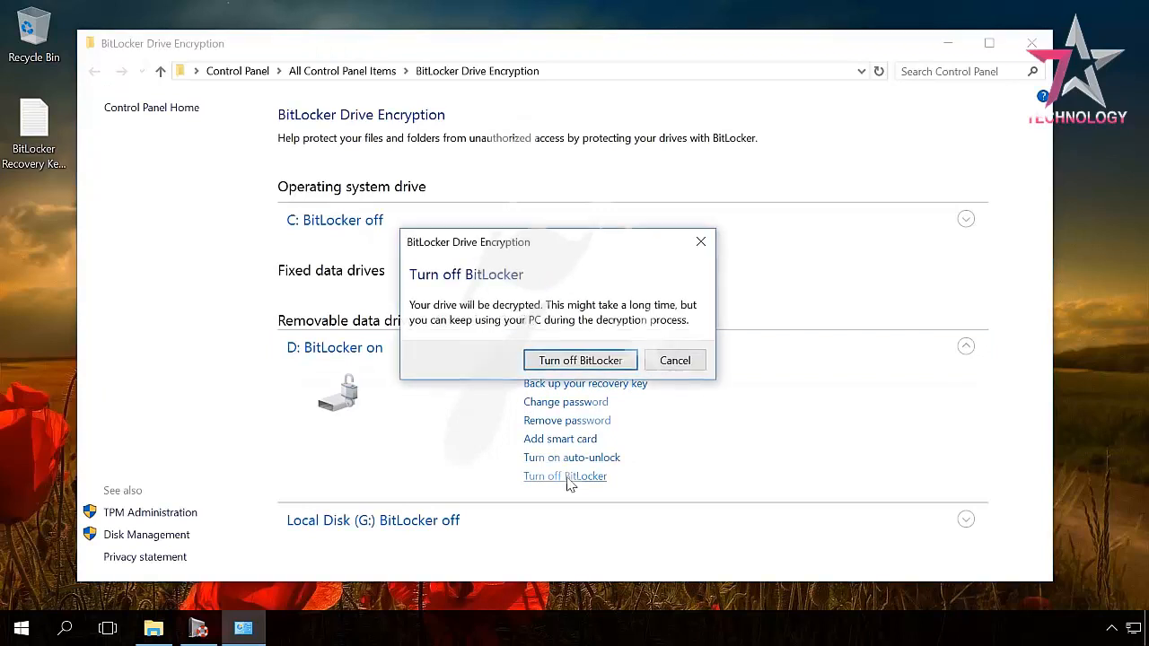
left_click(589, 359)
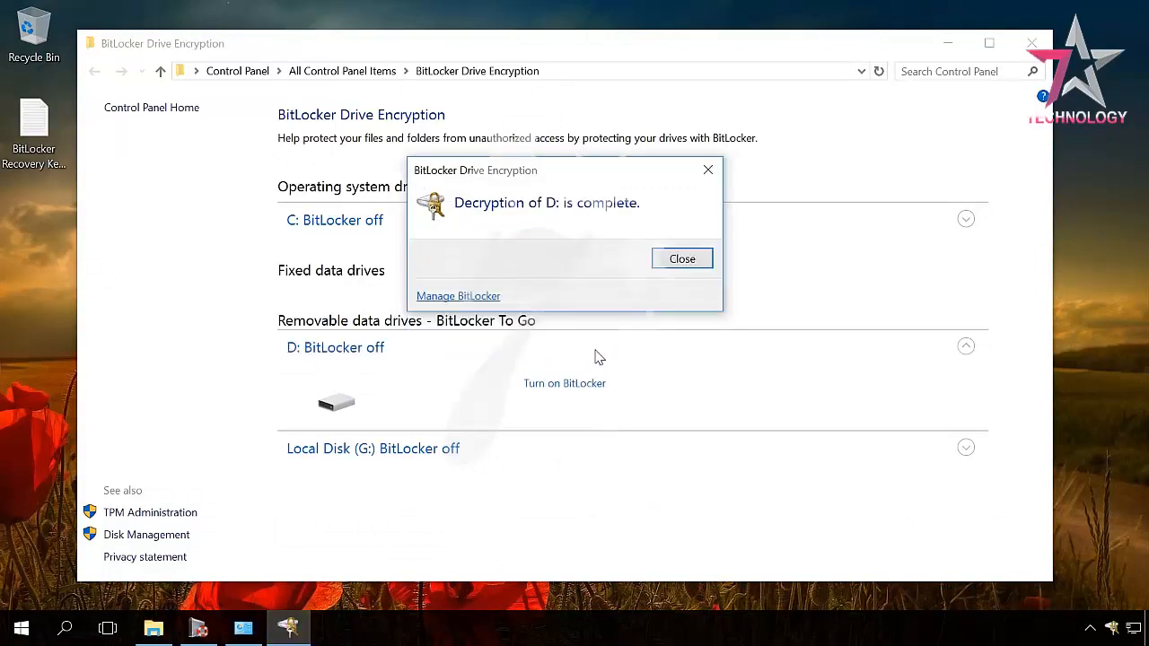
left_click(672, 259)
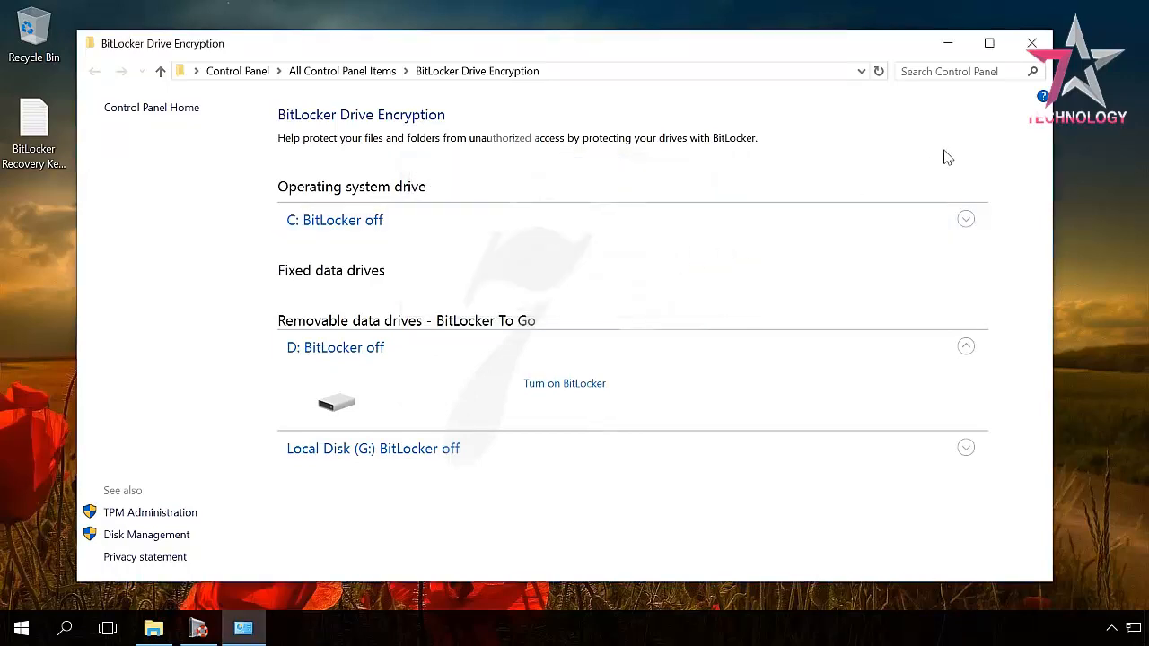
left_click(1031, 45)
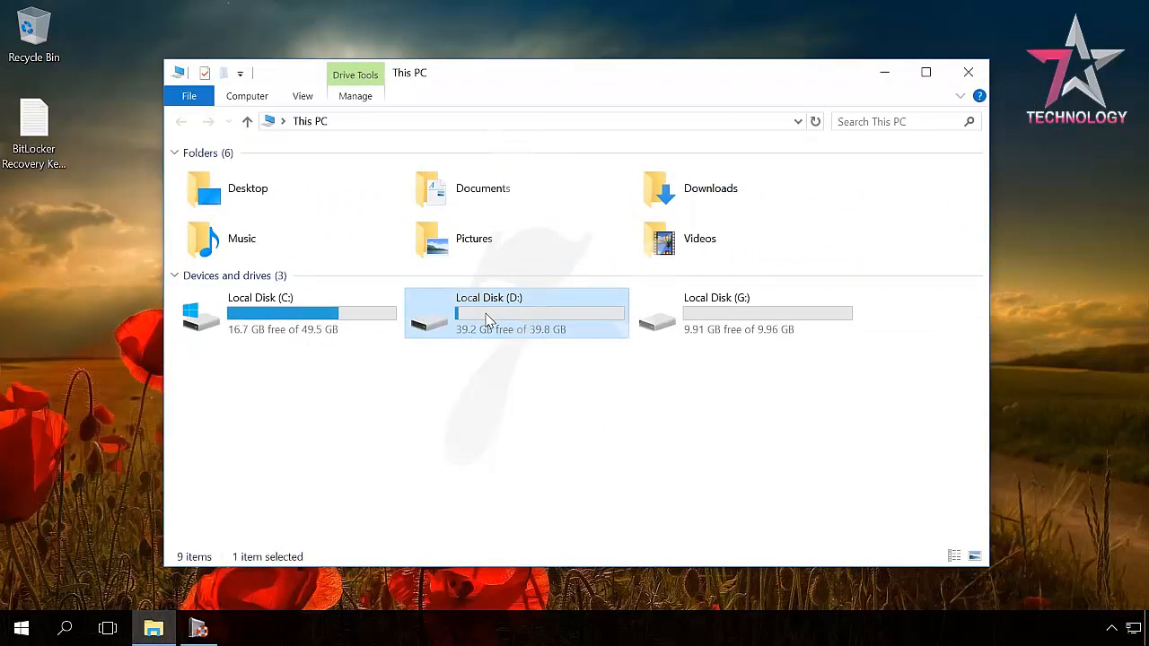
double_click(488, 321)
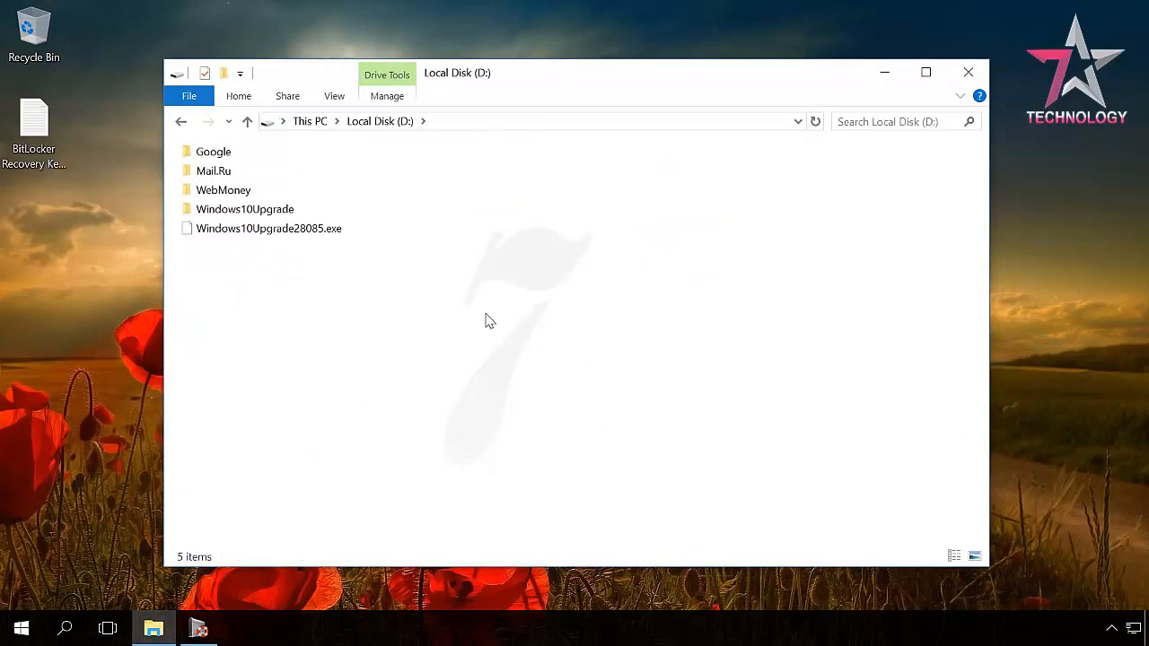
left_click(180, 122)
left_click(492, 409)
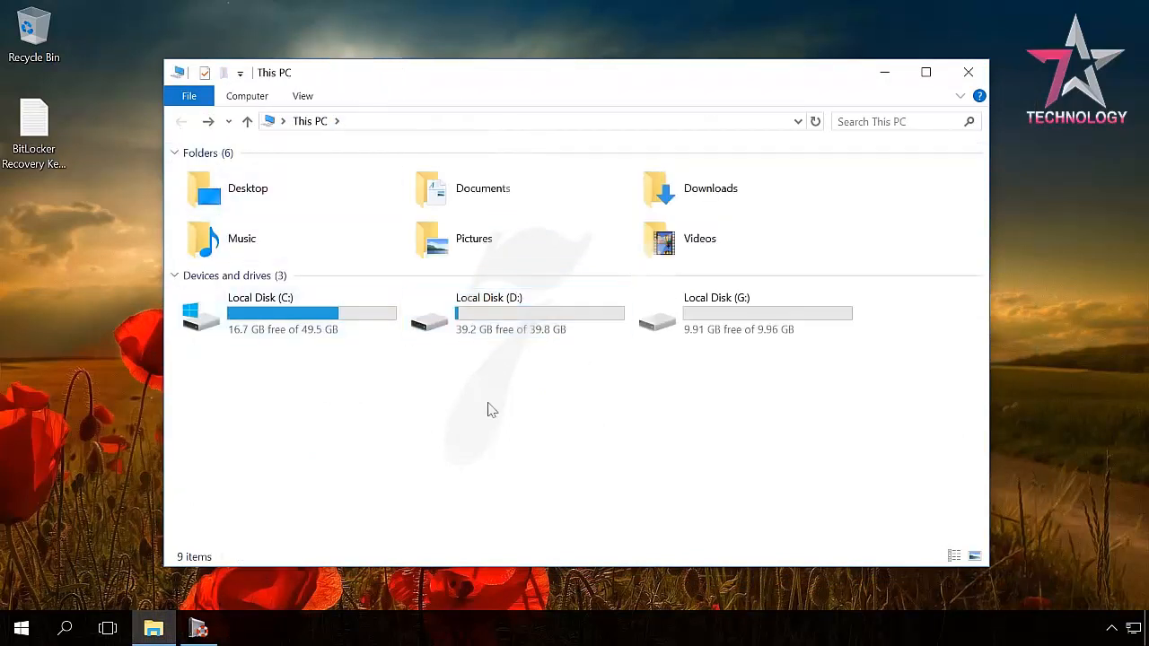